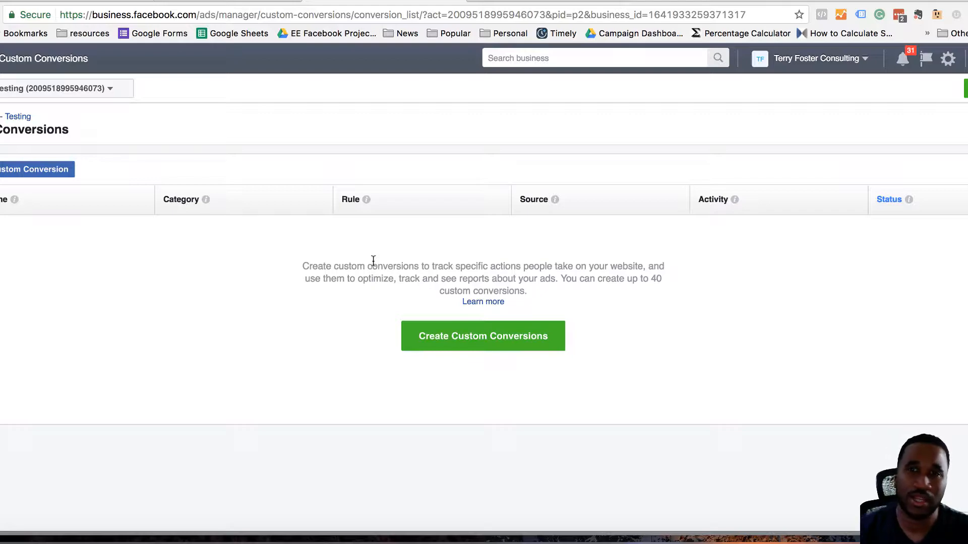
Switch to the consulting website tab and scroll through its homepage.
{"action": "left_click", "coordinate": [533, 28]}
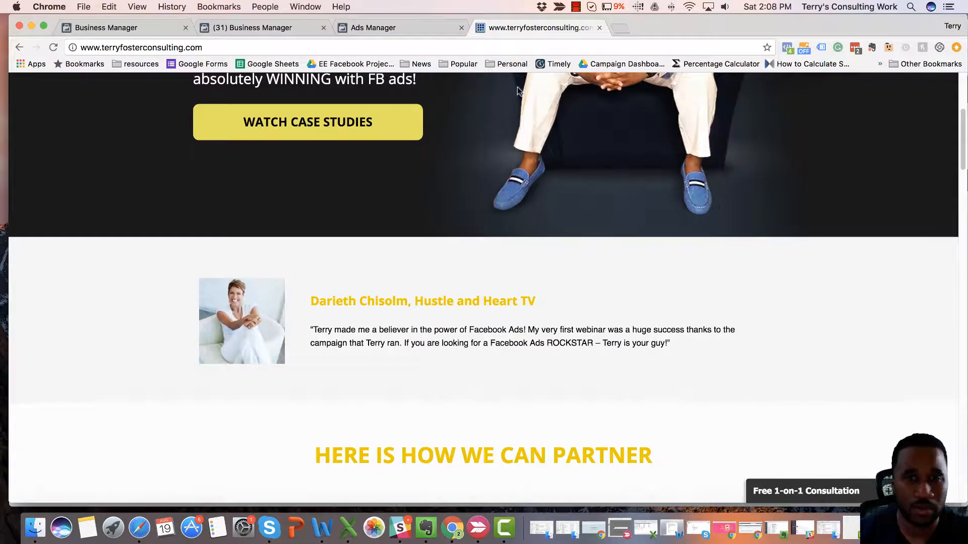
{"action": "scroll", "coordinate": [499, 282], "scroll_direction": "up", "scroll_amount": 5}
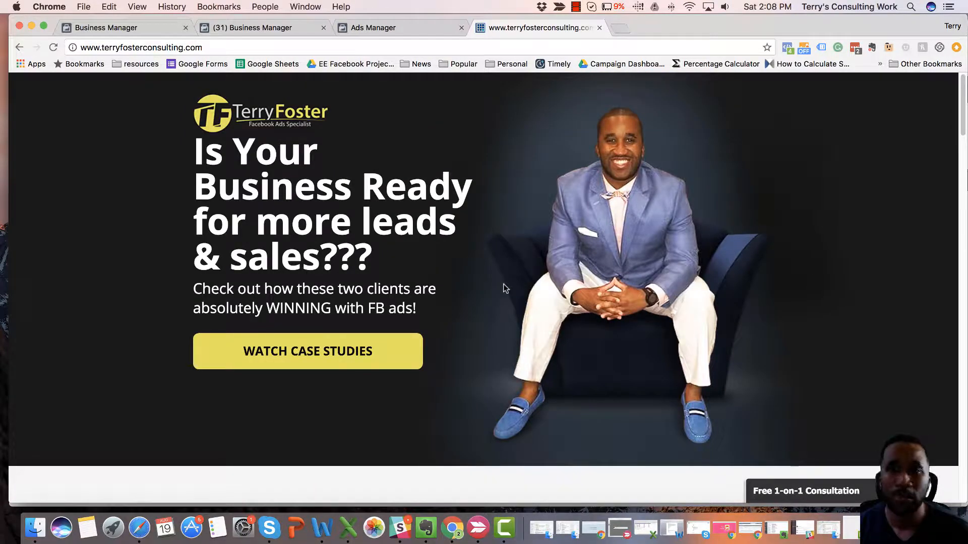
{"action": "scroll", "coordinate": [466, 361], "scroll_direction": "down", "scroll_amount": 4}
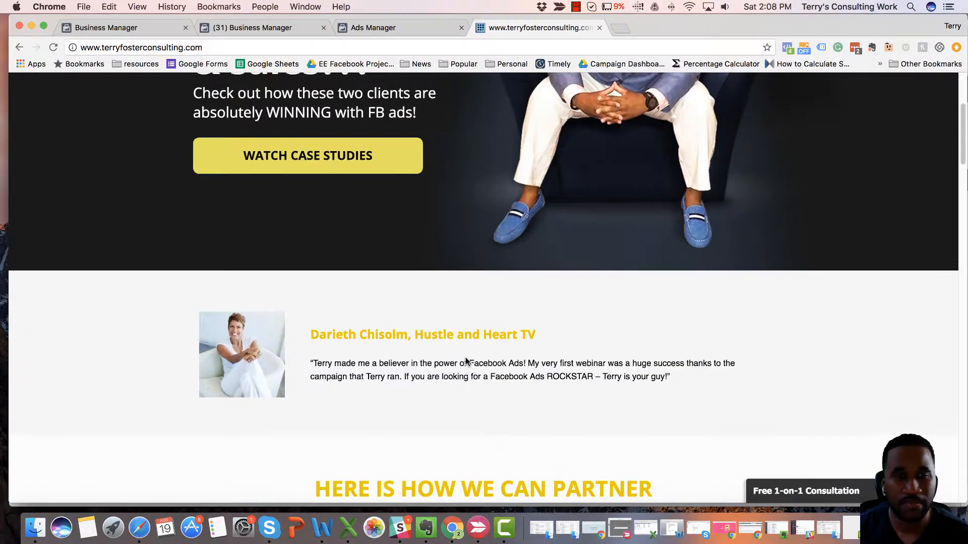
{"action": "scroll", "coordinate": [466, 361], "scroll_direction": "up", "scroll_amount": 2}
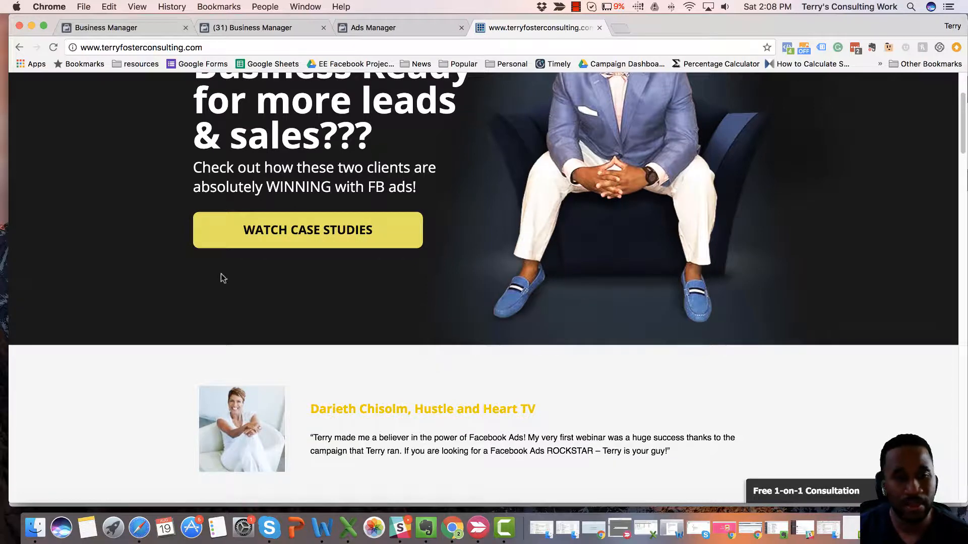
{"action": "scroll", "coordinate": [221, 276], "scroll_direction": "up", "scroll_amount": 2}
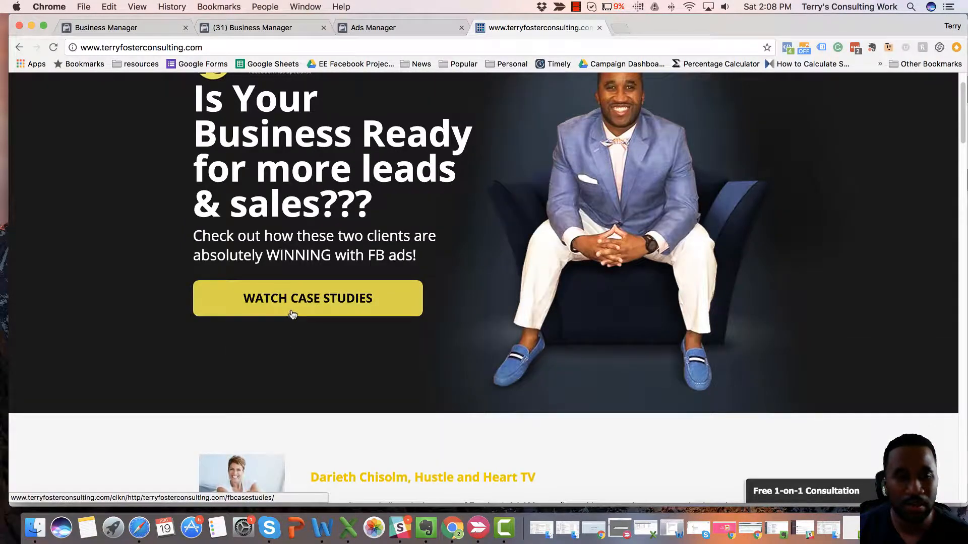
{"action": "scroll", "coordinate": [323, 348], "scroll_direction": "down", "scroll_amount": 10}
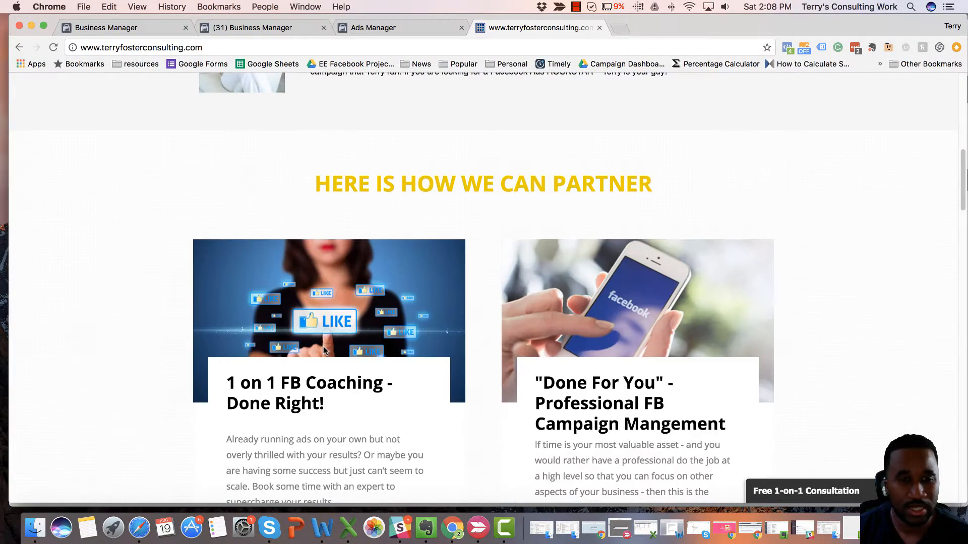
{"action": "scroll", "coordinate": [324, 349], "scroll_direction": "down", "scroll_amount": 3}
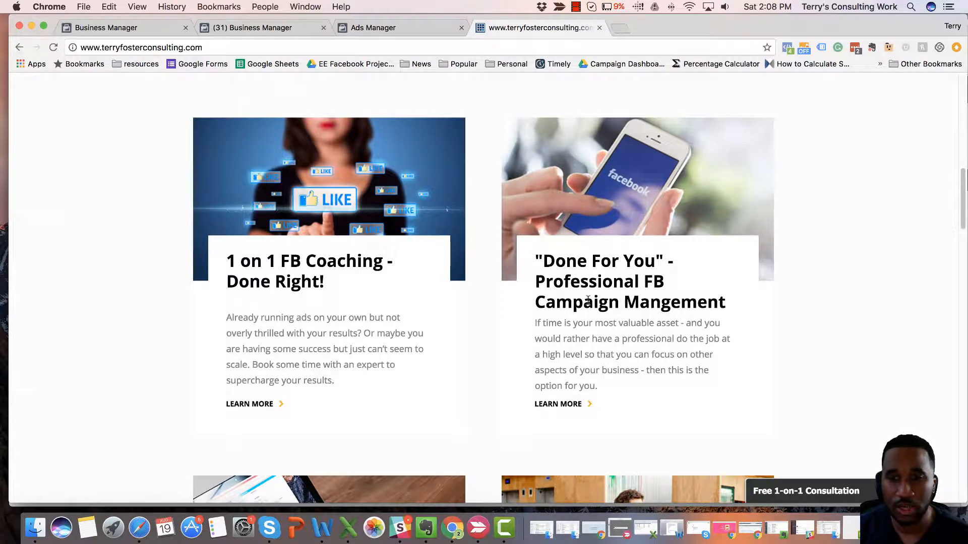
Open the "Done For You" service page, scroll through its pricing and testimonials, and close its tab.
{"action": "left_click", "coordinate": [558, 404]}
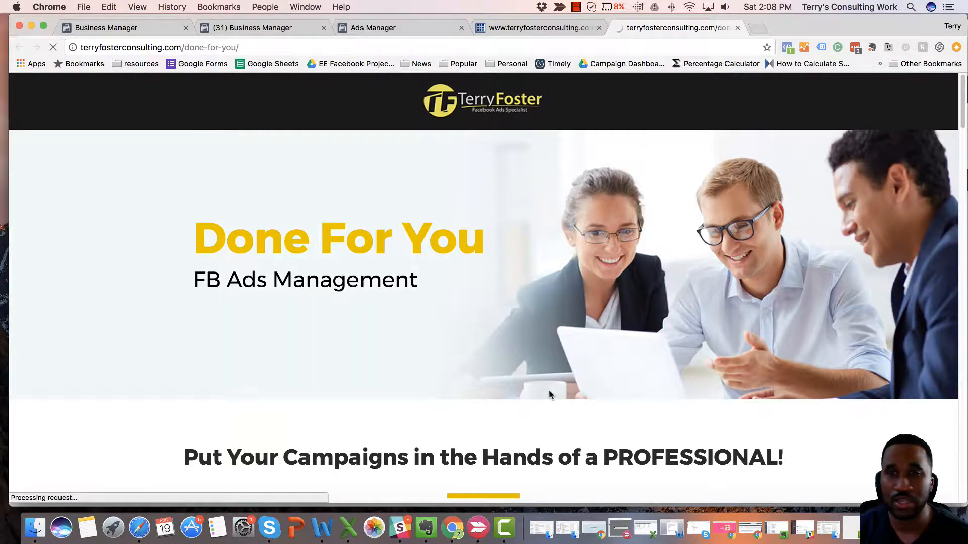
{"action": "scroll", "coordinate": [548, 395], "scroll_direction": "down", "scroll_amount": 20}
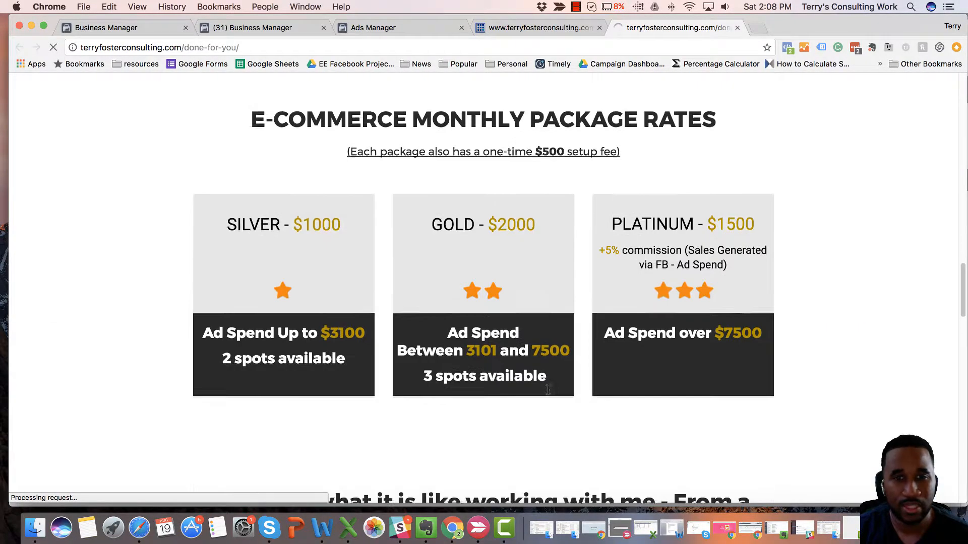
{"action": "scroll", "coordinate": [547, 393], "scroll_direction": "down", "scroll_amount": 10}
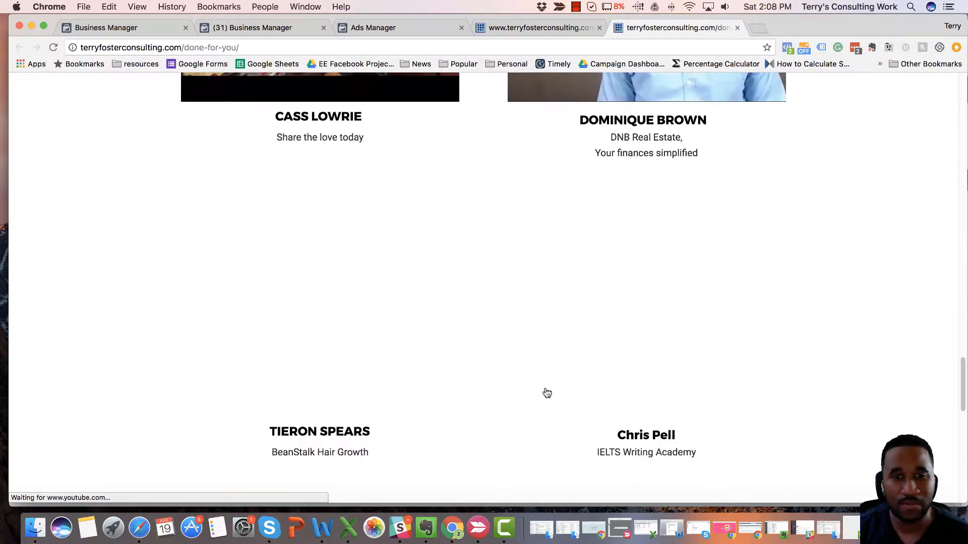
{"action": "scroll", "coordinate": [600, 392], "scroll_direction": "down", "scroll_amount": 8}
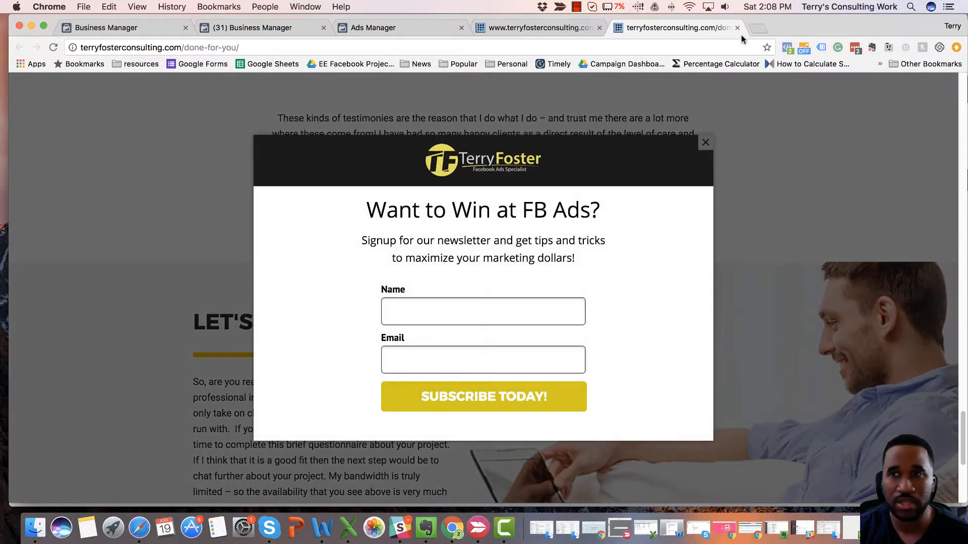
{"action": "left_click", "coordinate": [738, 28]}
Scroll back through the homepage and inspect its pixel events with Facebook Pixel Helper.
{"action": "scroll", "coordinate": [534, 301], "scroll_direction": "down", "scroll_amount": 8}
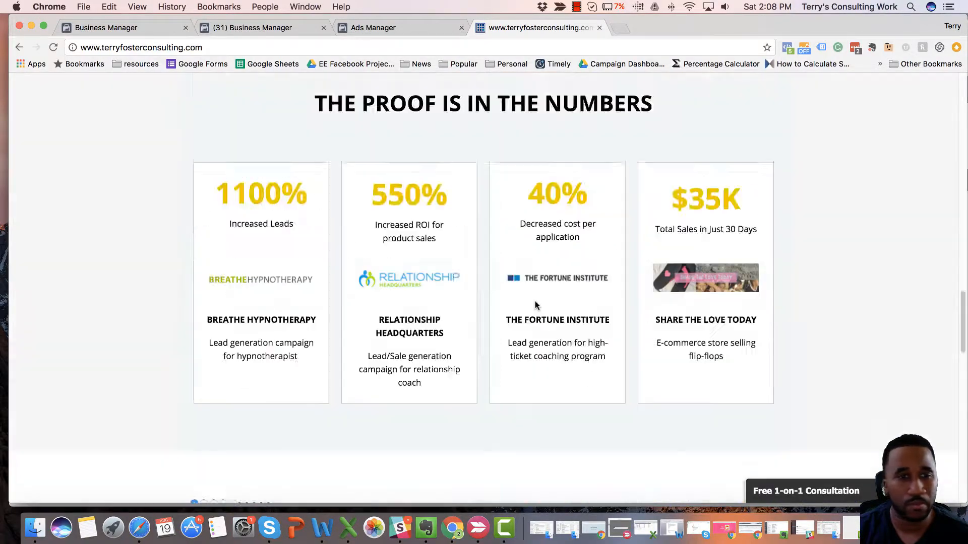
{"action": "scroll", "coordinate": [534, 305], "scroll_direction": "down", "scroll_amount": 15}
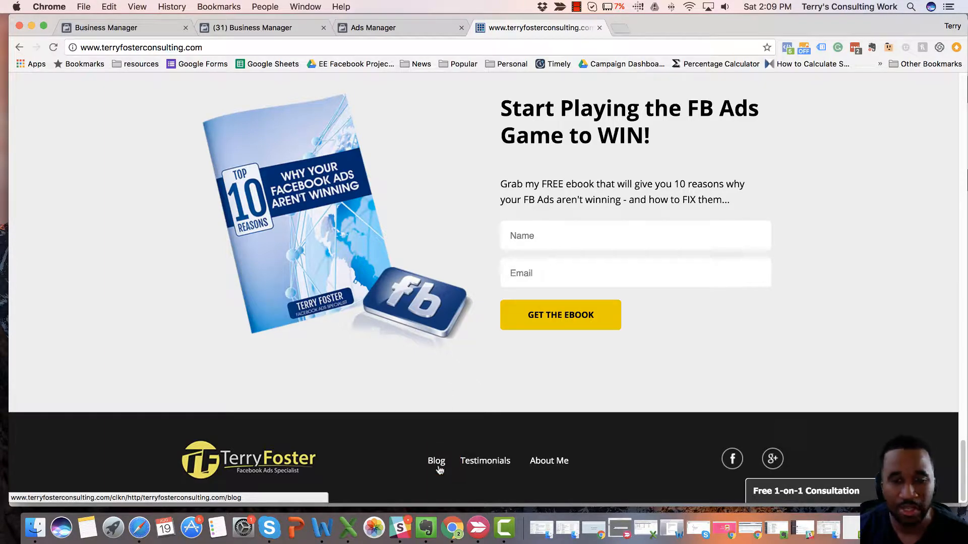
{"action": "scroll", "coordinate": [438, 469], "scroll_direction": "up", "scroll_amount": 5}
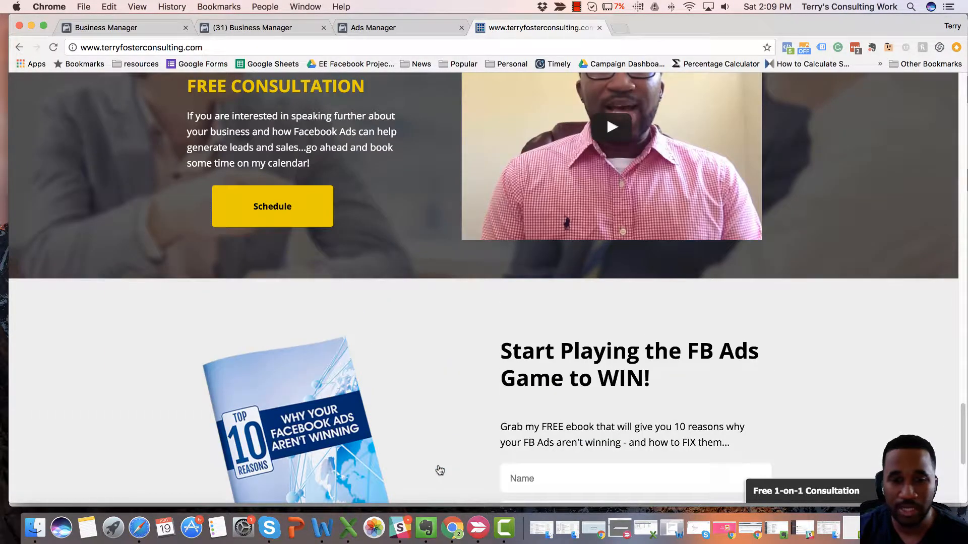
{"action": "scroll", "coordinate": [439, 471], "scroll_direction": "up", "scroll_amount": 3}
{"action": "scroll", "coordinate": [439, 470], "scroll_direction": "up", "scroll_amount": 20}
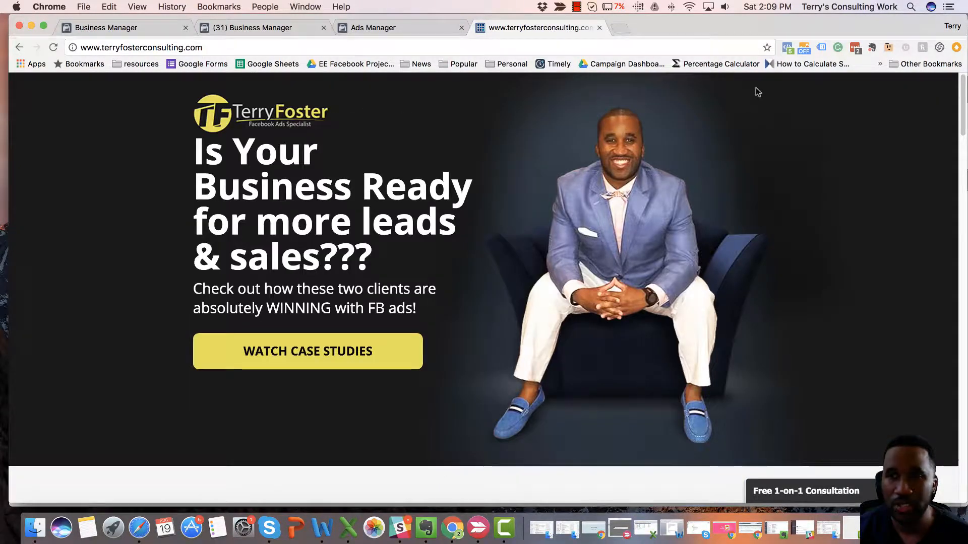
{"action": "left_click", "coordinate": [787, 48]}
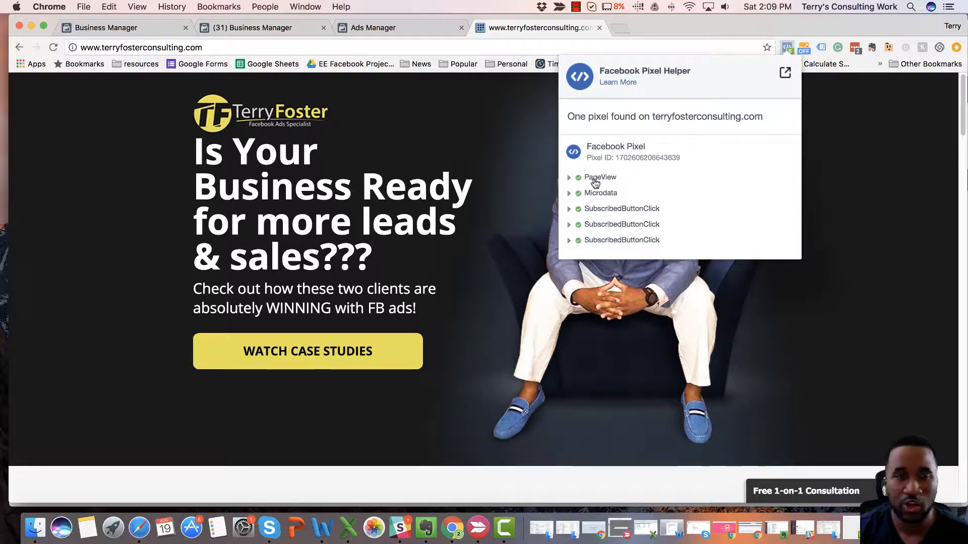
{"action": "scroll", "coordinate": [540, 306], "scroll_direction": "down", "scroll_amount": 3}
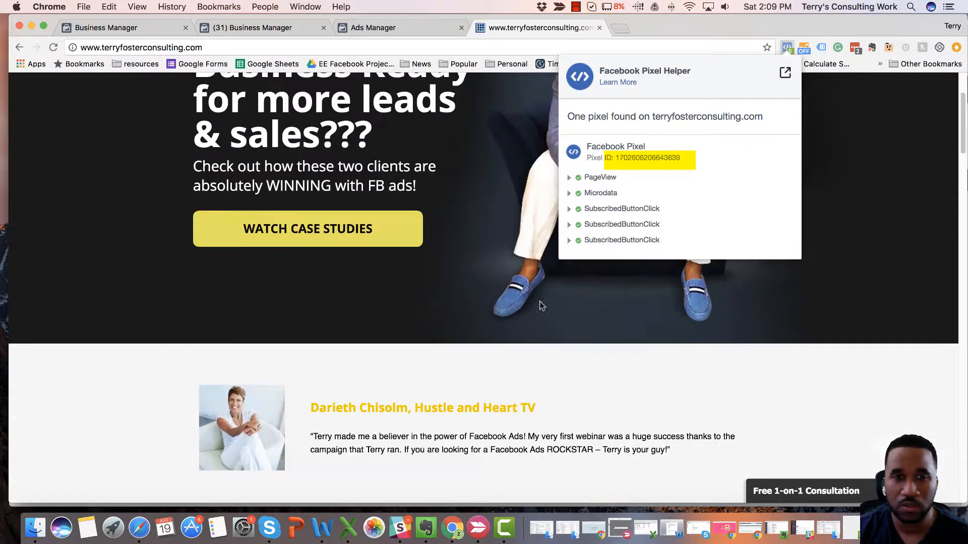
Open the case studies page, check its pixel in Pixel Helper, and close that tab.
{"action": "left_click", "coordinate": [317, 230]}
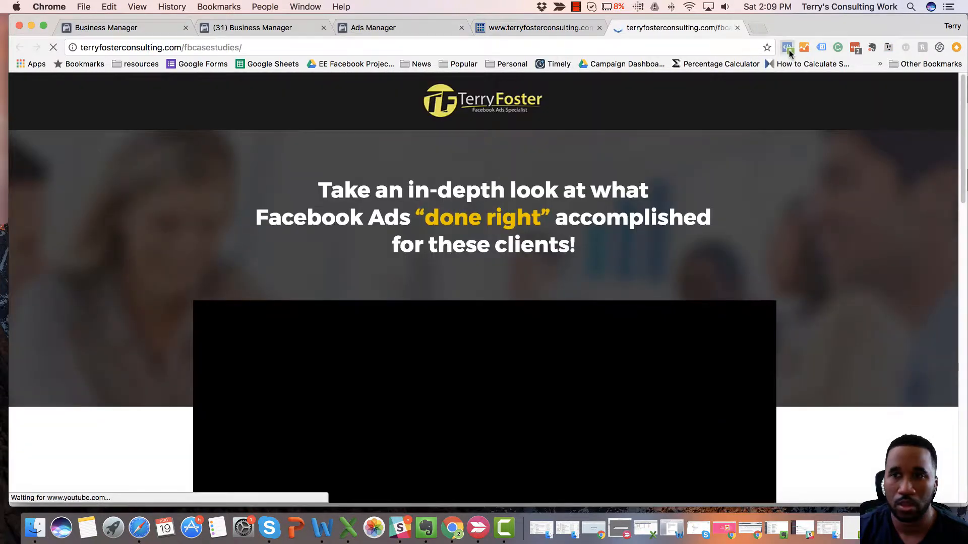
{"action": "left_click", "coordinate": [787, 48]}
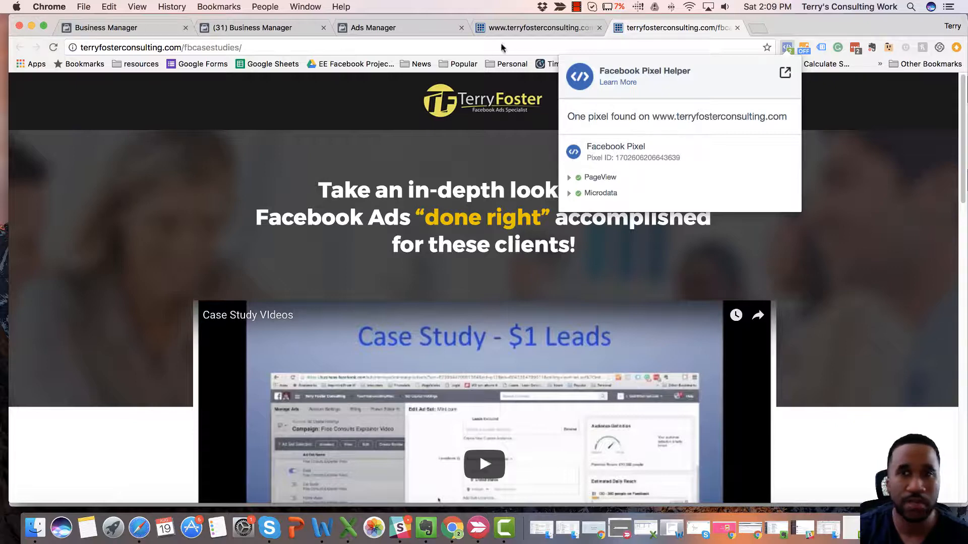
{"action": "left_click", "coordinate": [737, 28]}
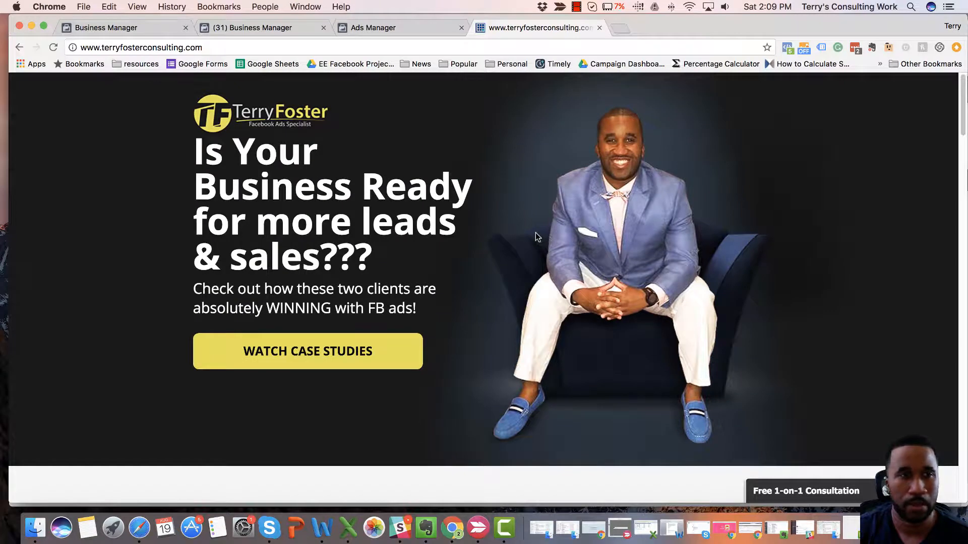
Open the case studies page again and copy its URL from the address bar.
{"action": "scroll", "coordinate": [535, 232], "scroll_direction": "down", "scroll_amount": 1}
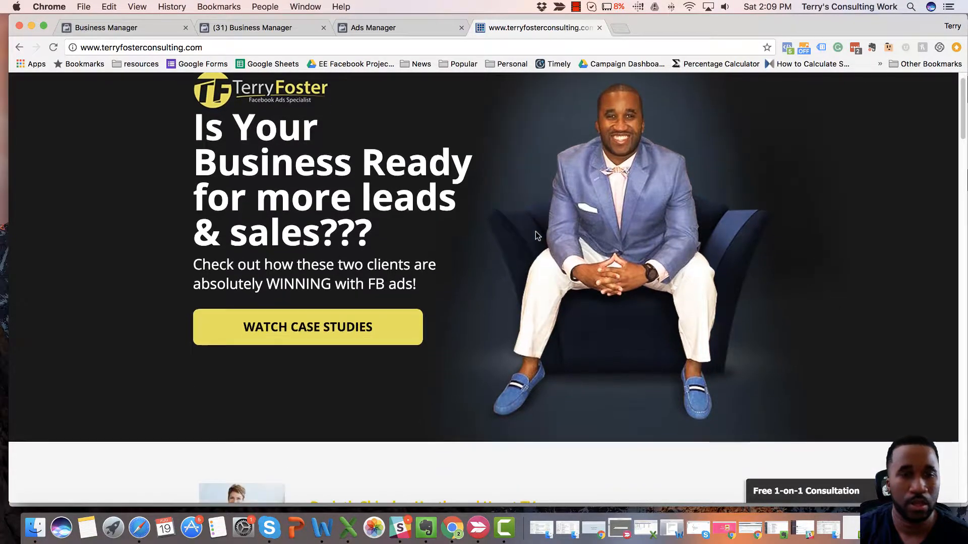
{"action": "left_click", "coordinate": [300, 336]}
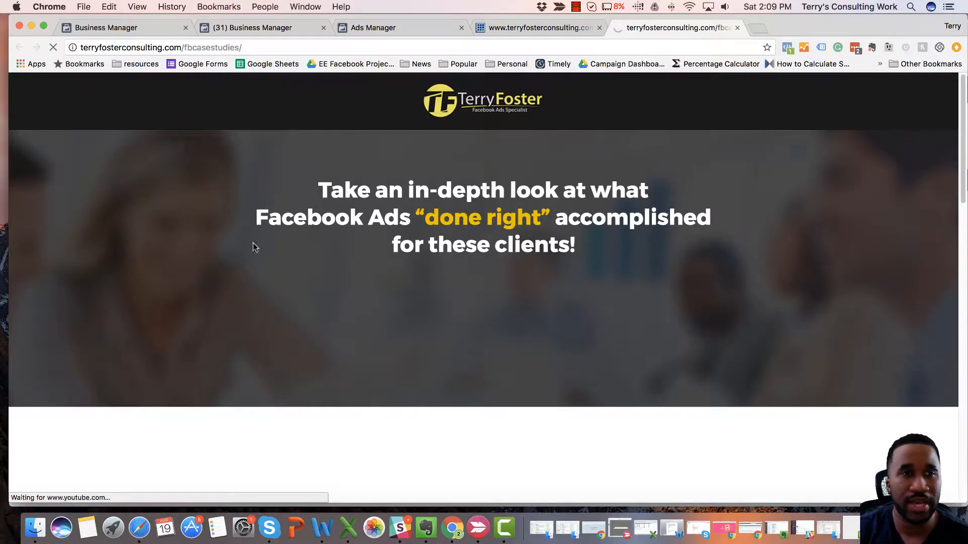
{"action": "left_click", "coordinate": [195, 50]}
{"action": "right_click", "coordinate": [196, 50]}
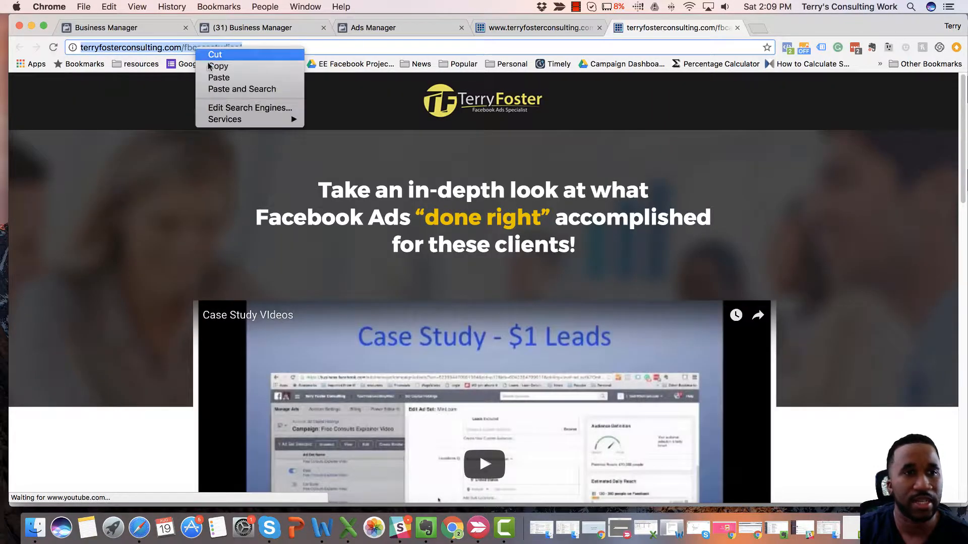
{"action": "left_click", "coordinate": [214, 65]}
Scroll the case studies page and dismiss the newsletter signup popup.
{"action": "scroll", "coordinate": [573, 358], "scroll_direction": "down", "scroll_amount": 2}
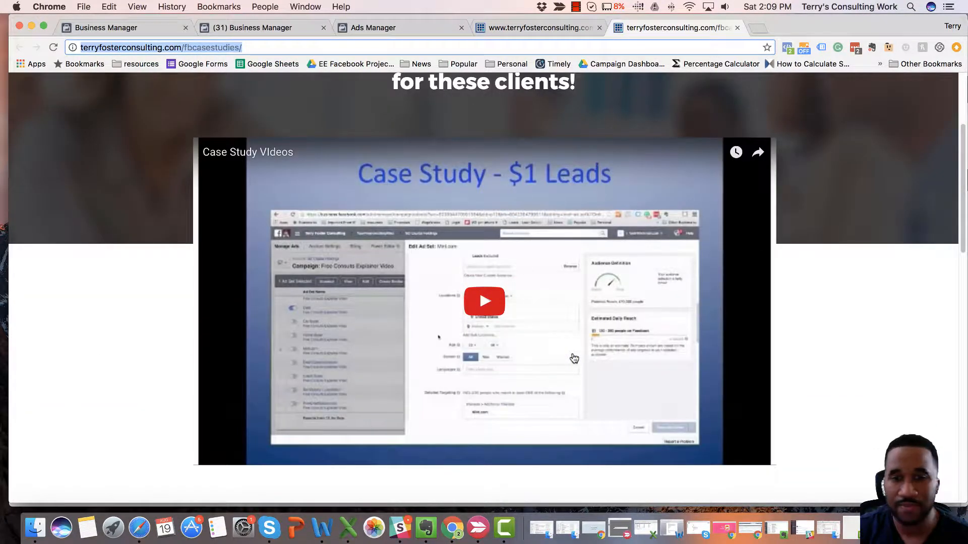
{"action": "scroll", "coordinate": [573, 357], "scroll_direction": "down", "scroll_amount": 5}
{"action": "scroll", "coordinate": [571, 354], "scroll_direction": "up", "scroll_amount": 3}
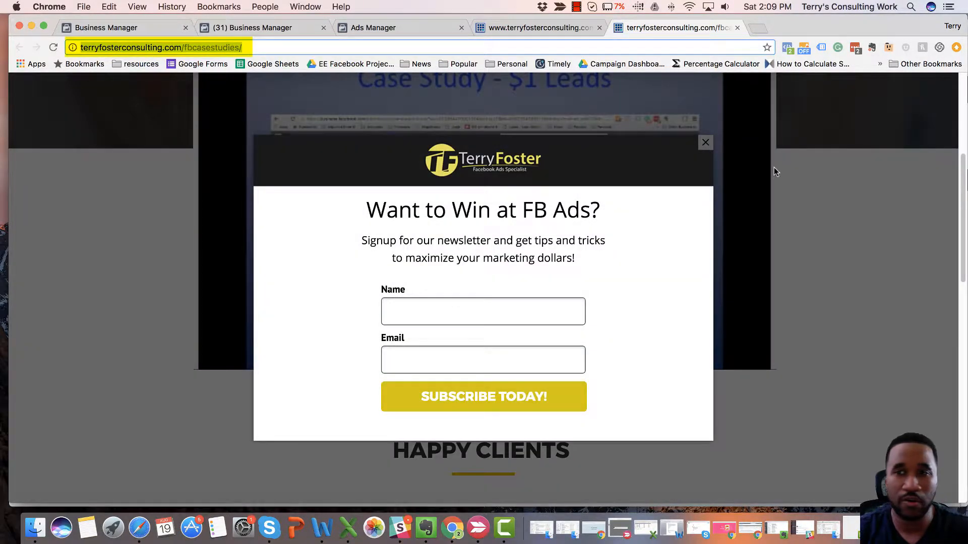
{"action": "left_click", "coordinate": [705, 143]}
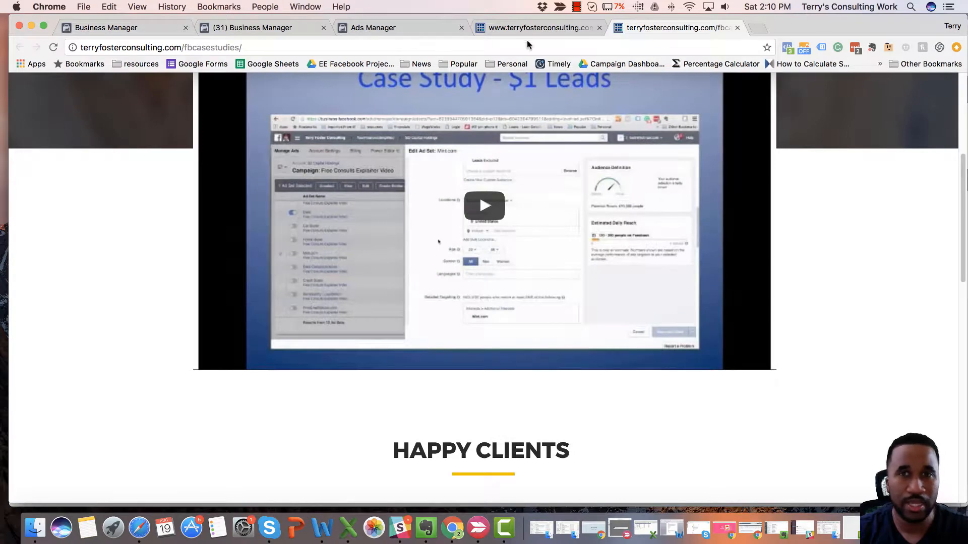
Return to Ads Manager's Custom Conversions page and start creating a new custom conversion.
{"action": "left_click", "coordinate": [536, 31]}
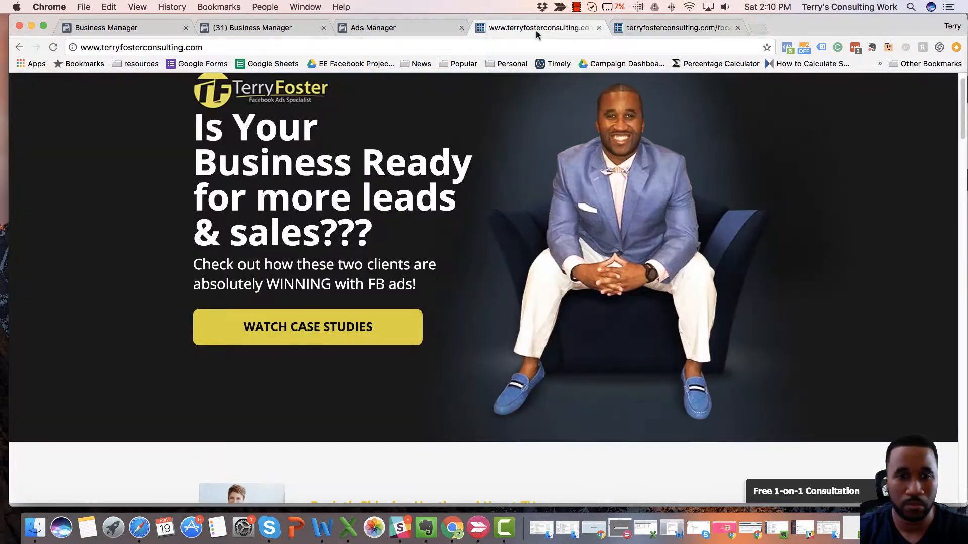
{"action": "left_click", "coordinate": [371, 29]}
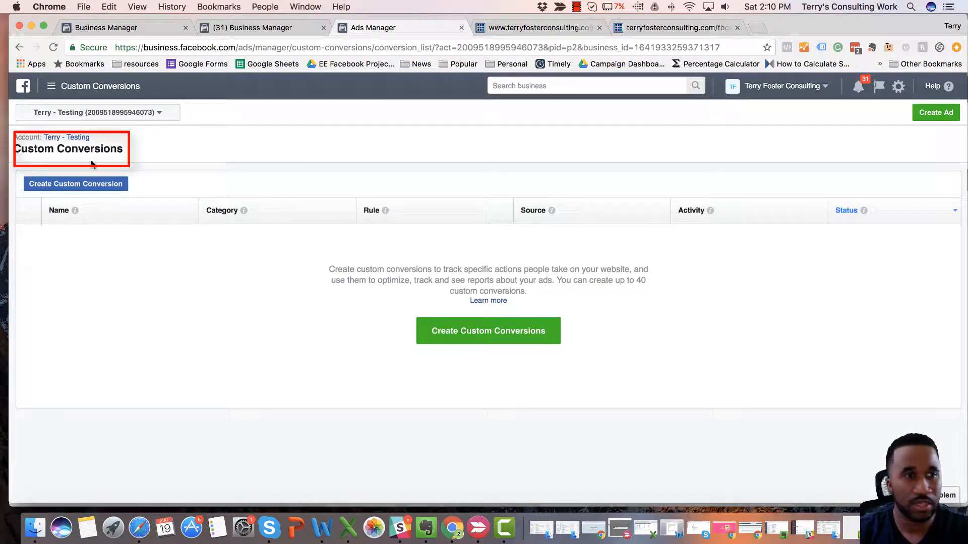
{"action": "left_click", "coordinate": [84, 185]}
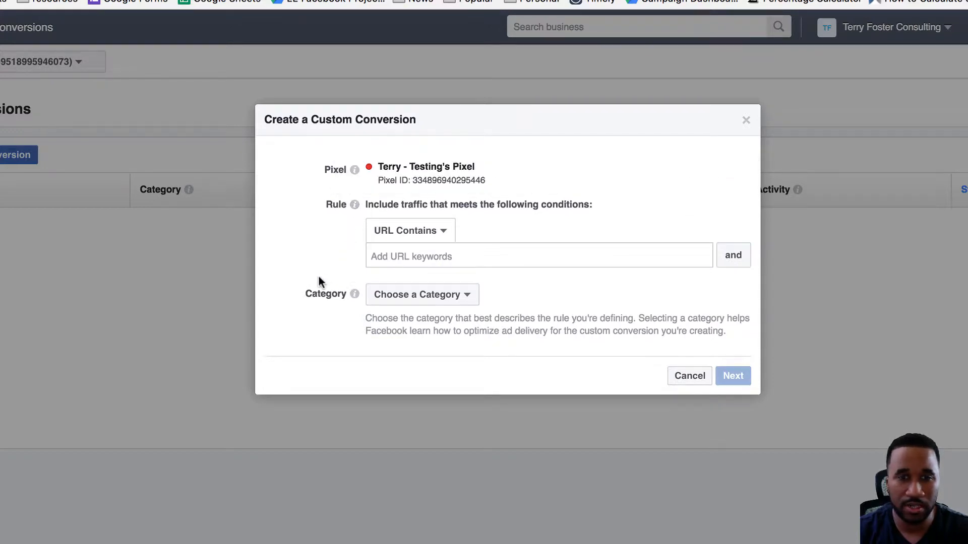
Paste the case studies URL as the rule's URL keyword.
{"action": "left_click", "coordinate": [424, 256]}
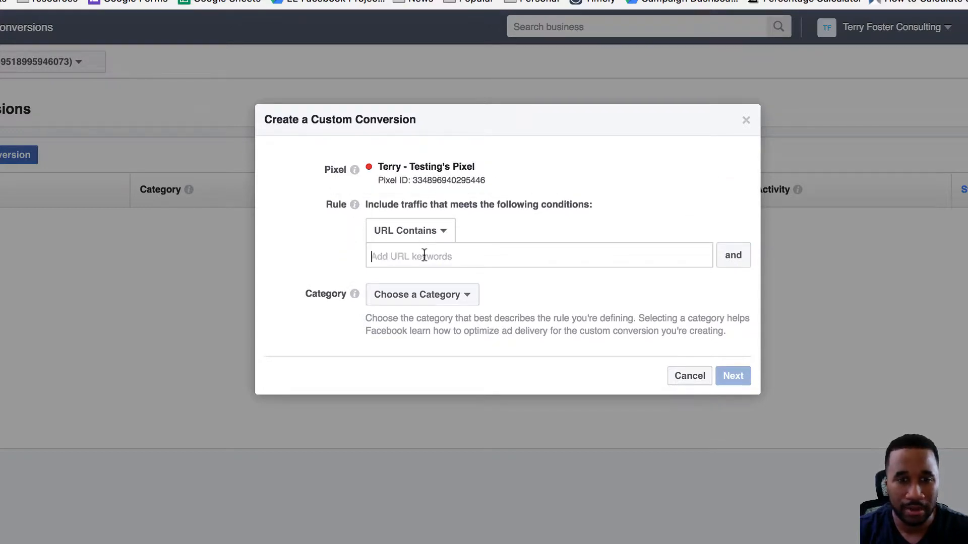
{"action": "key", "text": "super+v"}
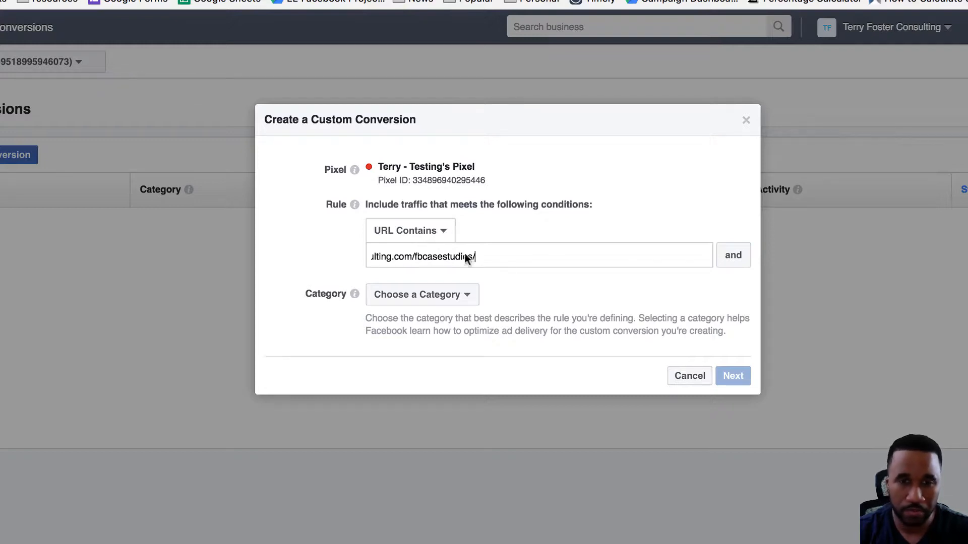
{"action": "key", "text": "Return"}
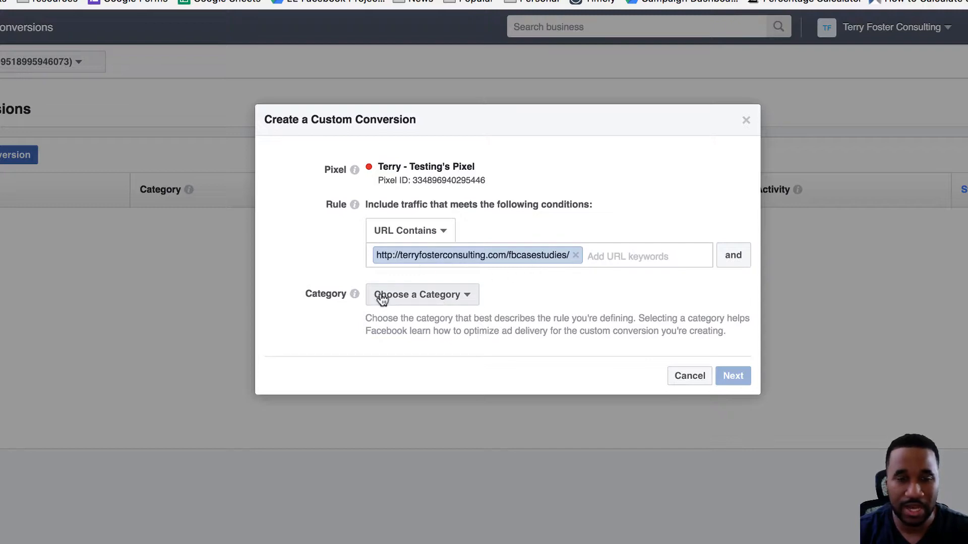
Keep the URL Contains rule, set the conversion's category to View Content, and continue to the naming stage.
{"action": "left_click", "coordinate": [441, 236]}
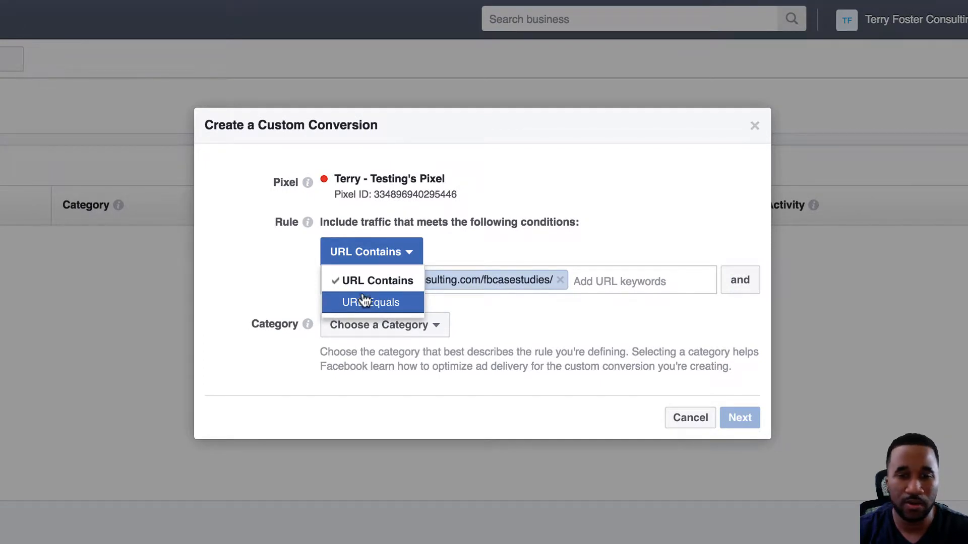
{"action": "left_click", "coordinate": [477, 311]}
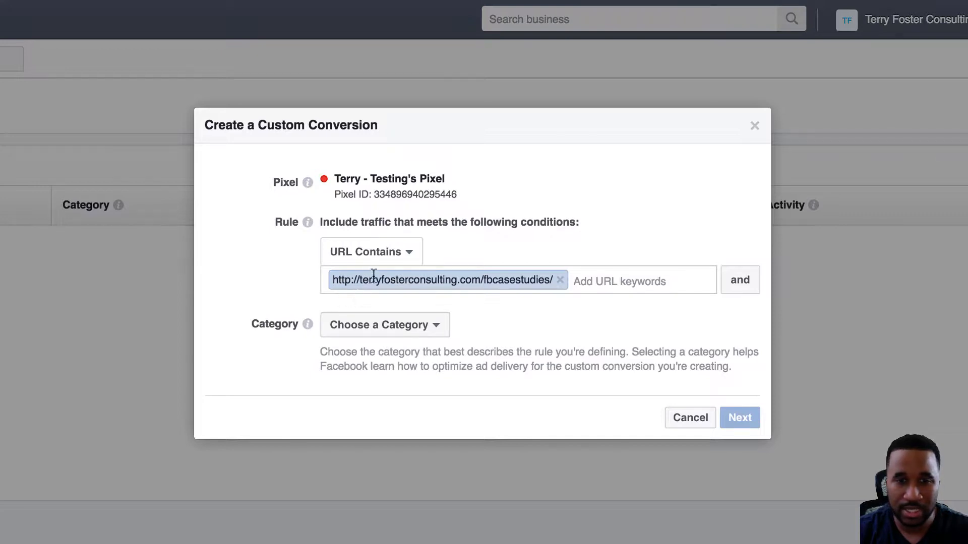
{"action": "left_click", "coordinate": [405, 264]}
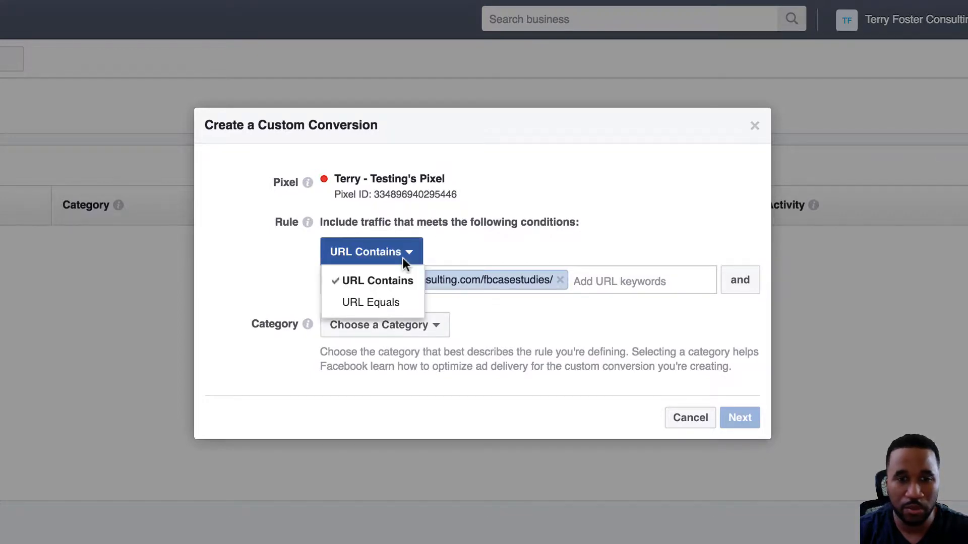
{"action": "left_click", "coordinate": [302, 277]}
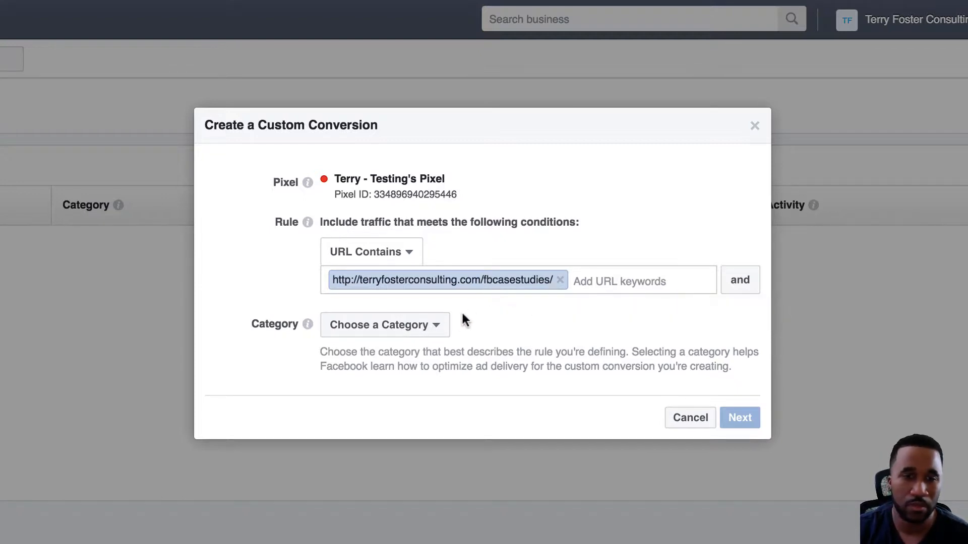
{"action": "left_click", "coordinate": [444, 324]}
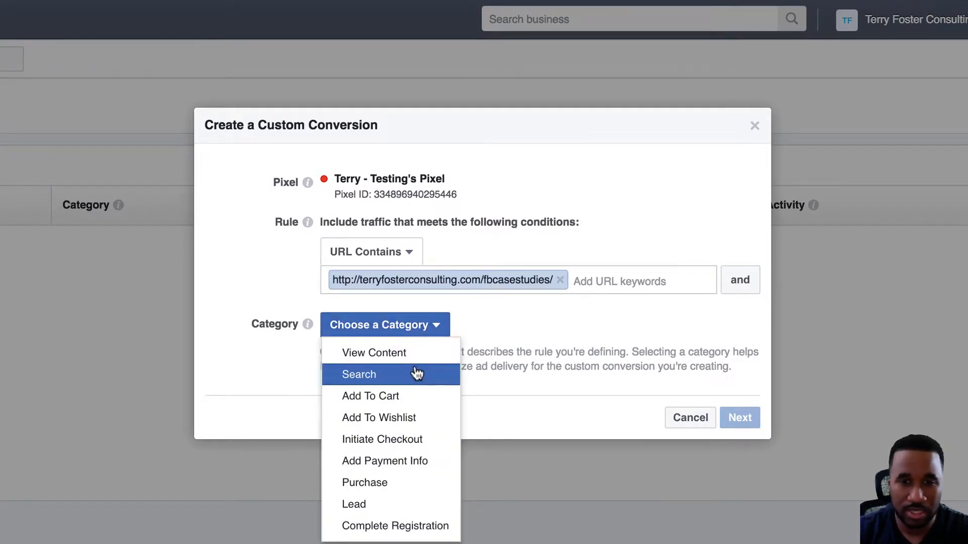
{"action": "left_click", "coordinate": [383, 355]}
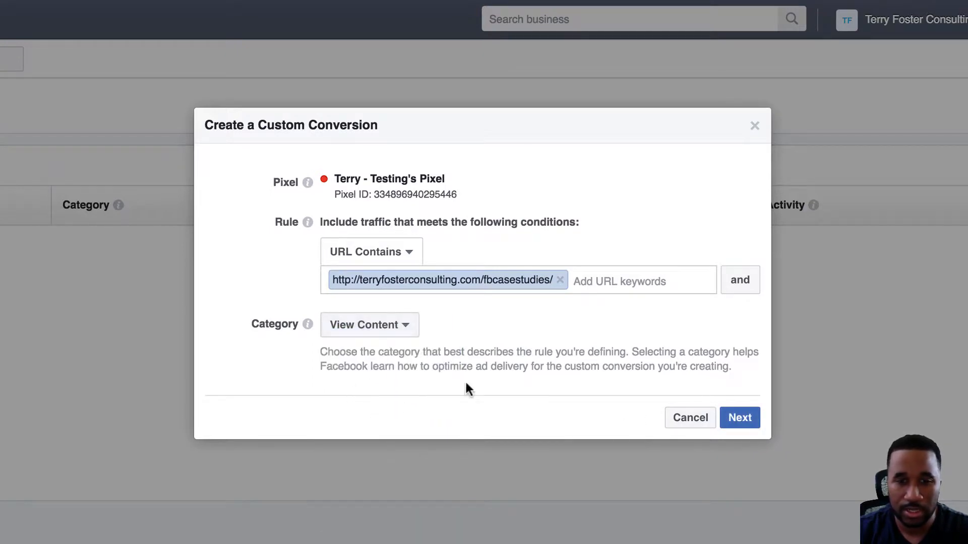
{"action": "left_click", "coordinate": [377, 324]}
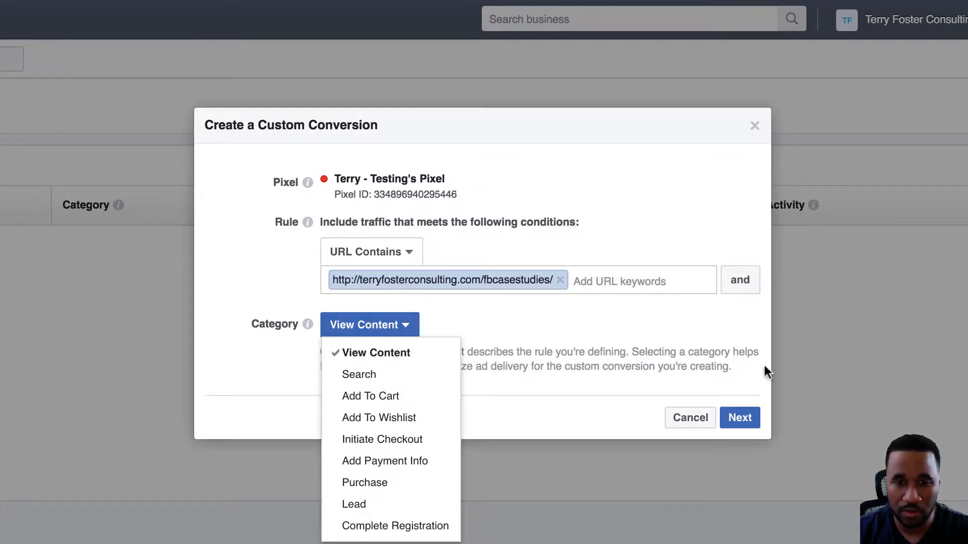
{"action": "left_click", "coordinate": [740, 419]}
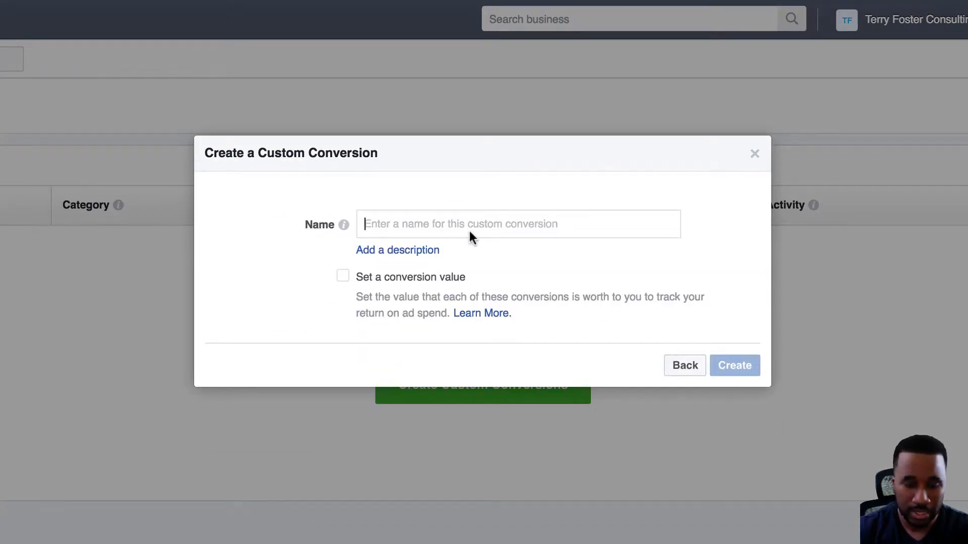
Name the custom conversion Viewed Case Studies, open the optional description field, and create the conversion.
{"action": "type", "text": "VIewe"}
{"action": "key", "text": "BackSpace"}
{"action": "key", "text": "BackSpace"}
{"action": "key", "text": "BackSpace"}
{"action": "key", "text": "BackSpace"}
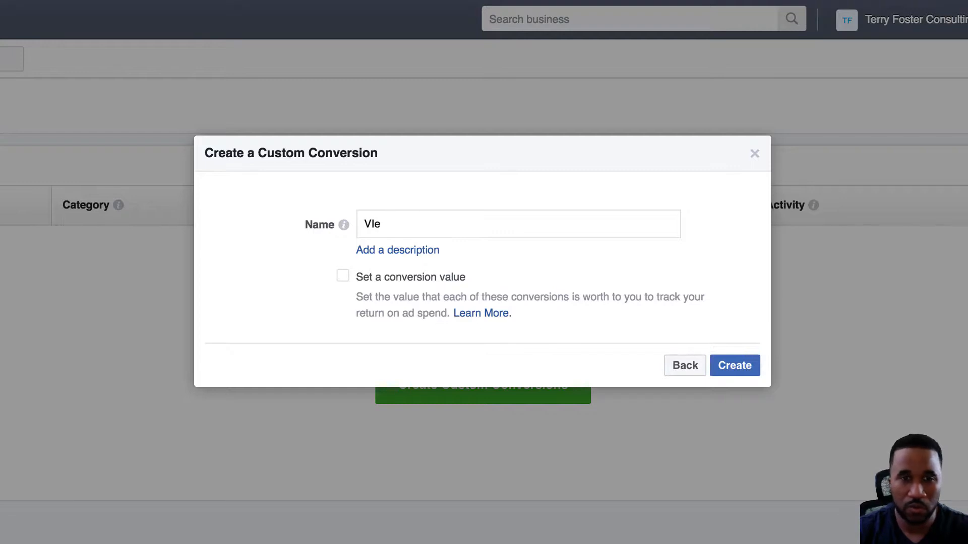
{"action": "type", "text": "iewed"}
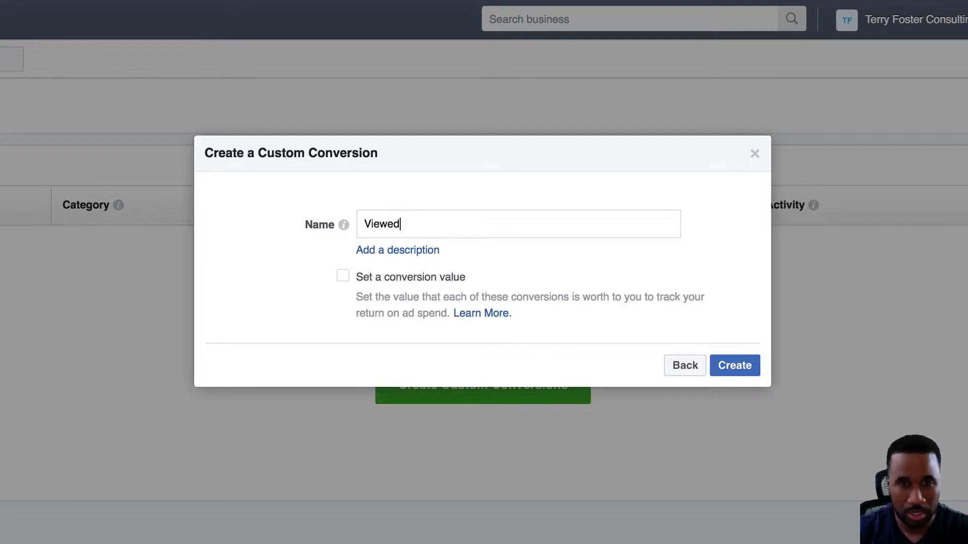
{"action": "type", "text": " Case Stud"}
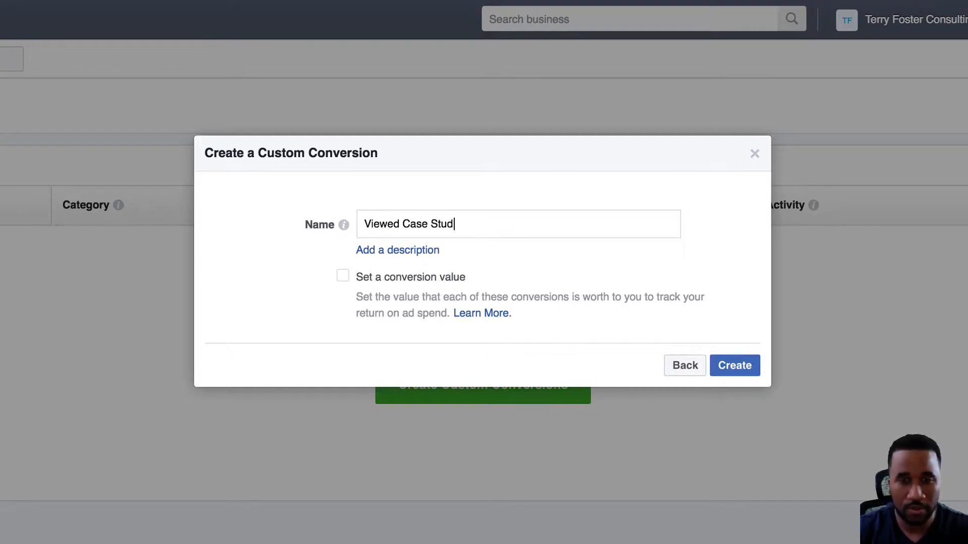
{"action": "type", "text": "ies"}
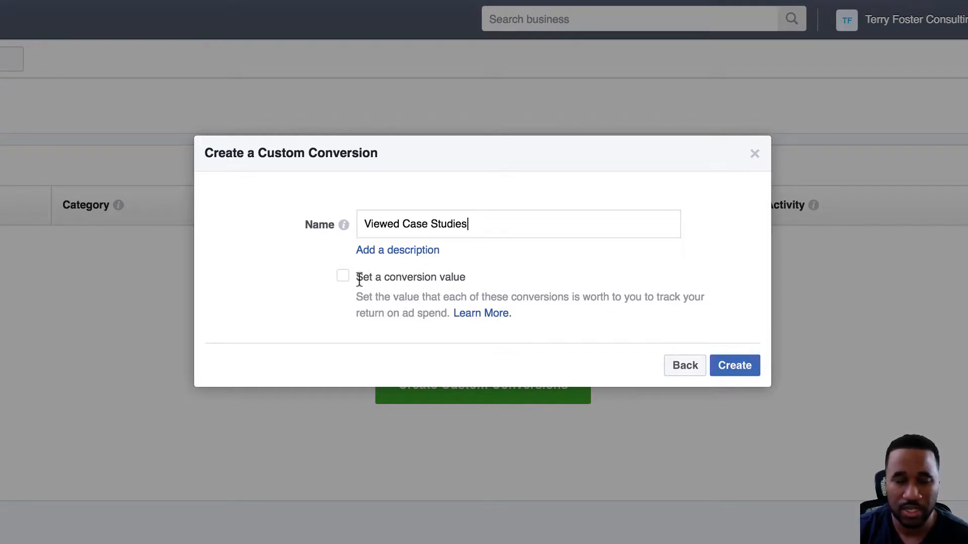
{"action": "left_click", "coordinate": [404, 250]}
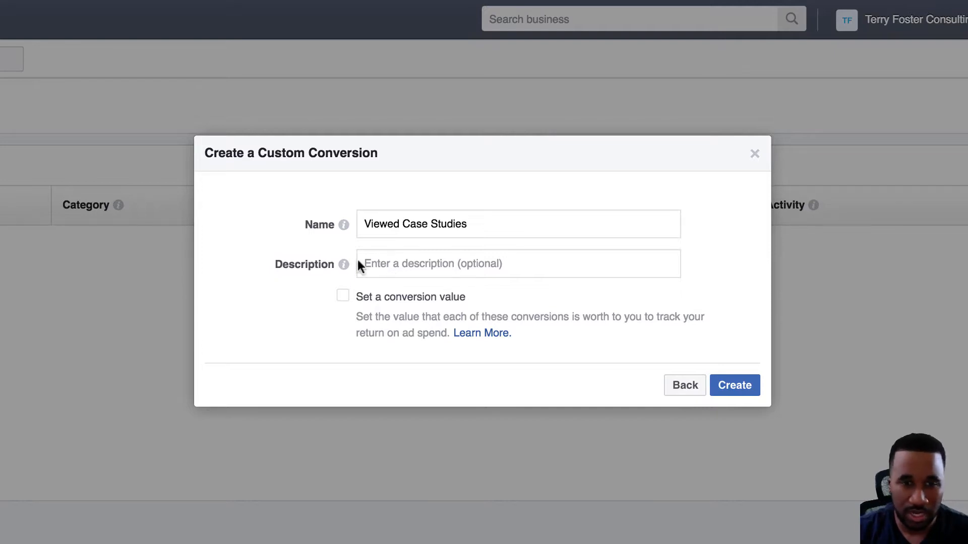
{"action": "left_click", "coordinate": [731, 392]}
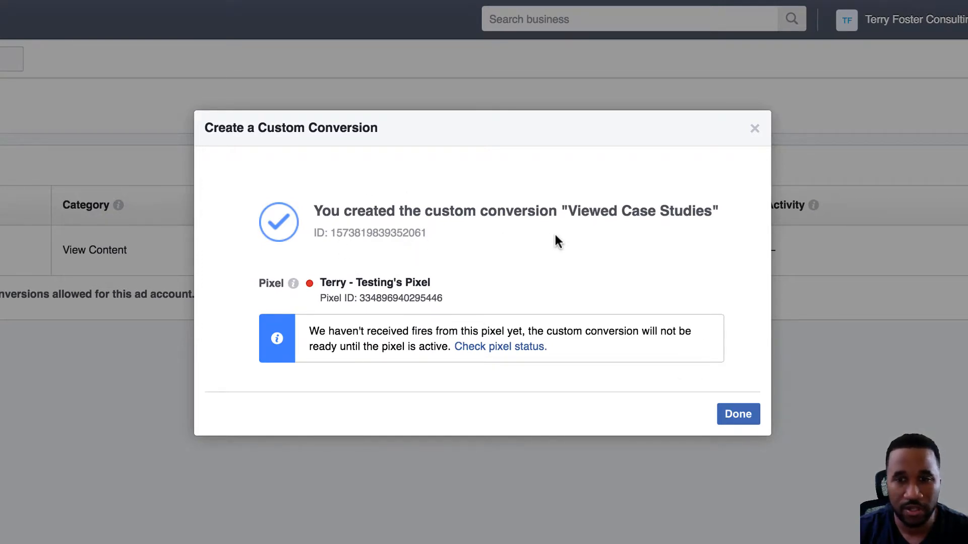
{"action": "left_click", "coordinate": [739, 414]}
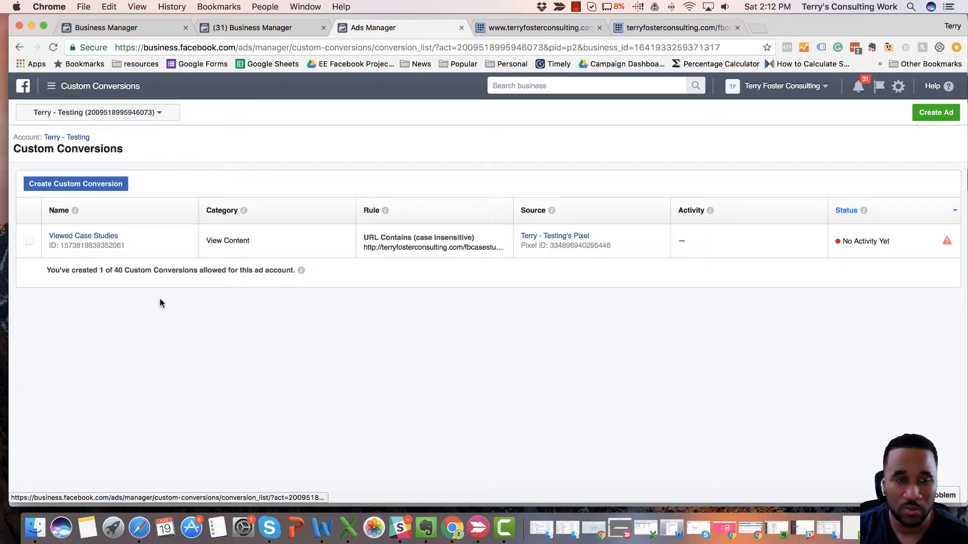
Open the Done For You campaign management page from the website homepage's partnership section.
{"action": "left_click", "coordinate": [527, 32]}
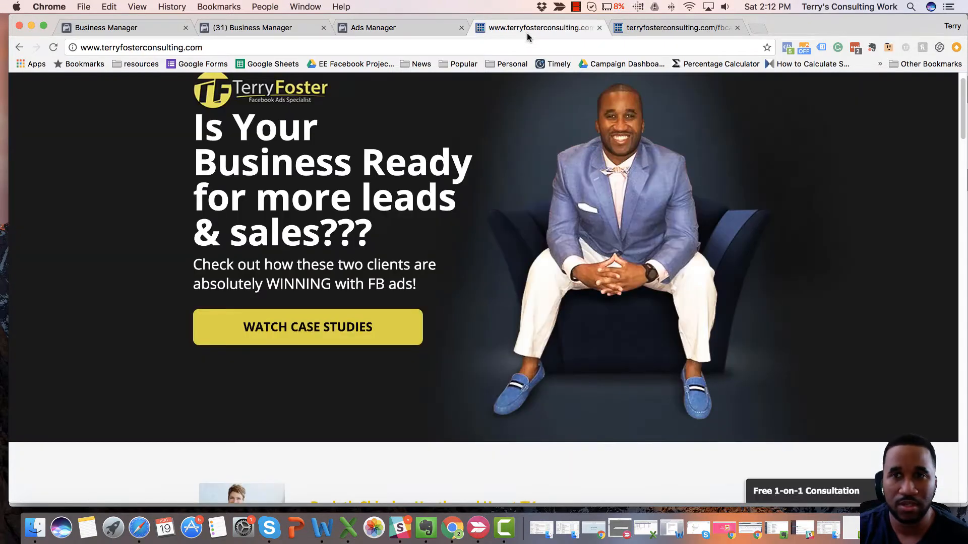
{"action": "scroll", "coordinate": [515, 268], "scroll_direction": "down", "scroll_amount": 15}
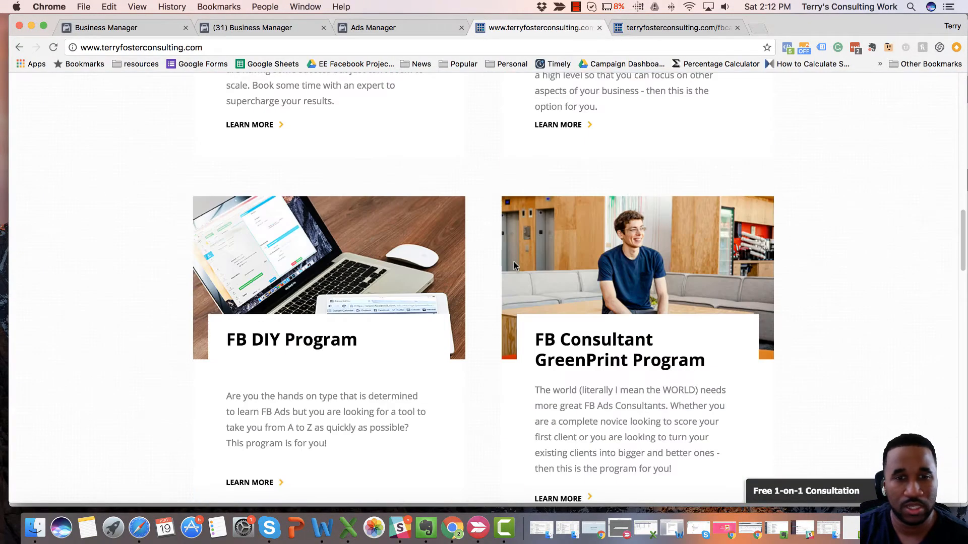
{"action": "scroll", "coordinate": [514, 266], "scroll_direction": "up", "scroll_amount": 5}
{"action": "scroll", "coordinate": [514, 264], "scroll_direction": "up", "scroll_amount": 8}
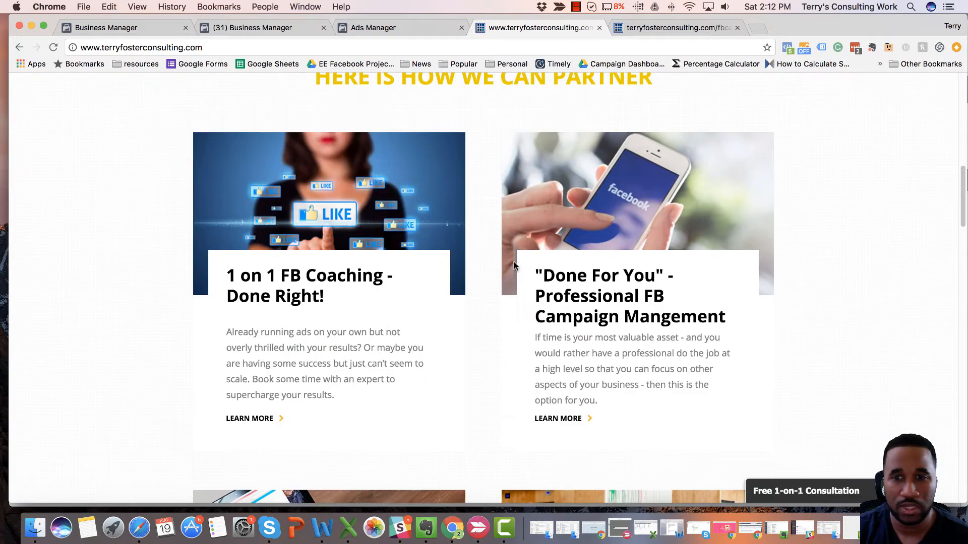
{"action": "scroll", "coordinate": [512, 264], "scroll_direction": "down", "scroll_amount": 1}
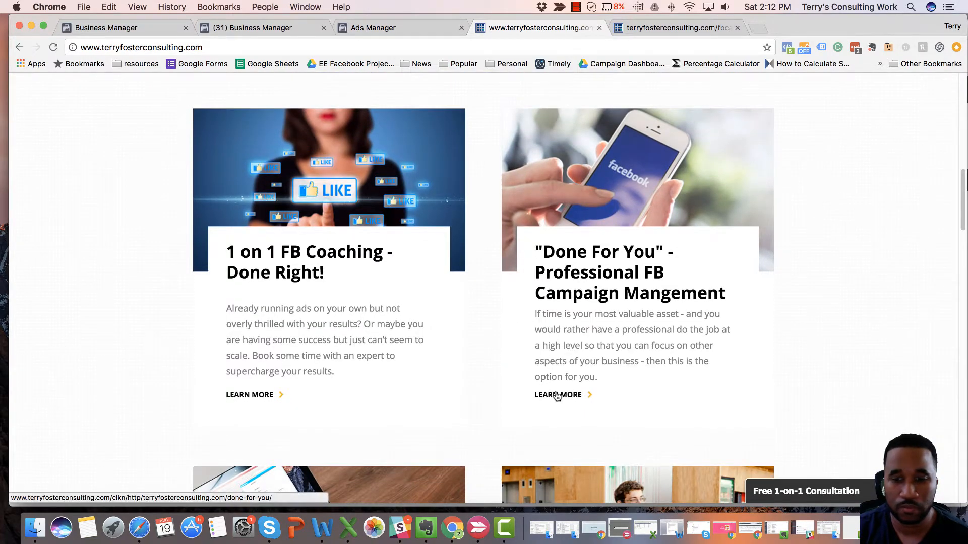
{"action": "left_click", "coordinate": [556, 393]}
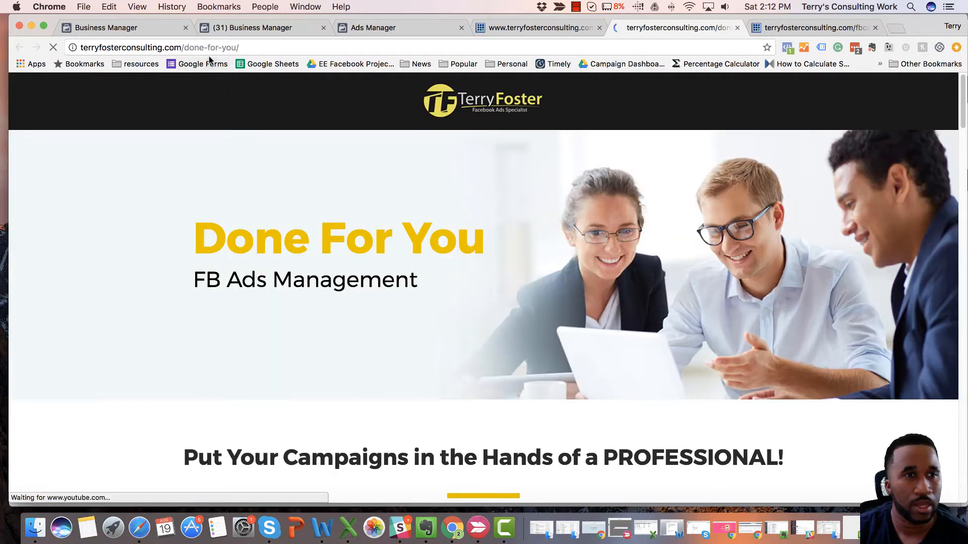
Copy the done-for-you/ path from the page's address.
{"action": "left_click_drag", "start_coordinate": [183, 48], "coordinate": [242, 51]}
{"action": "right_click", "coordinate": [222, 47]}
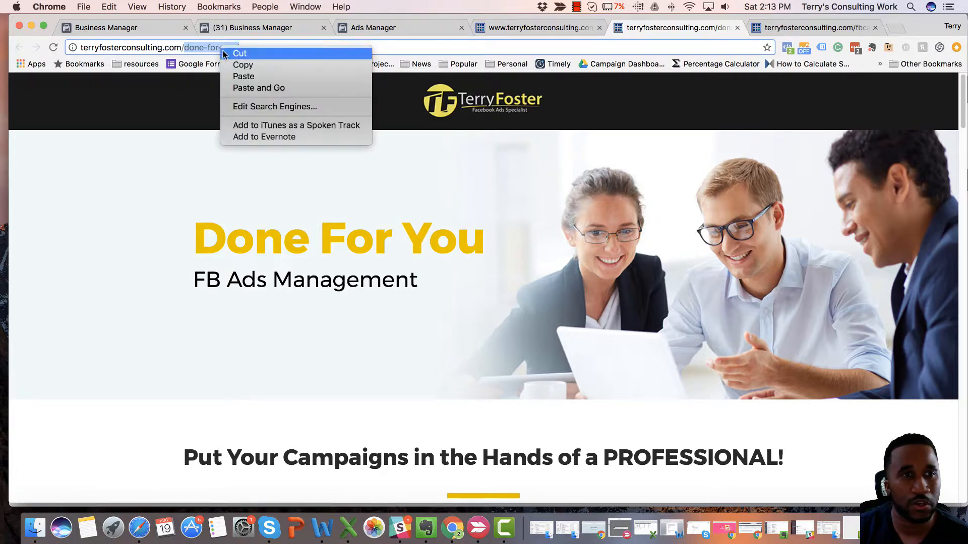
{"action": "left_click", "coordinate": [237, 64]}
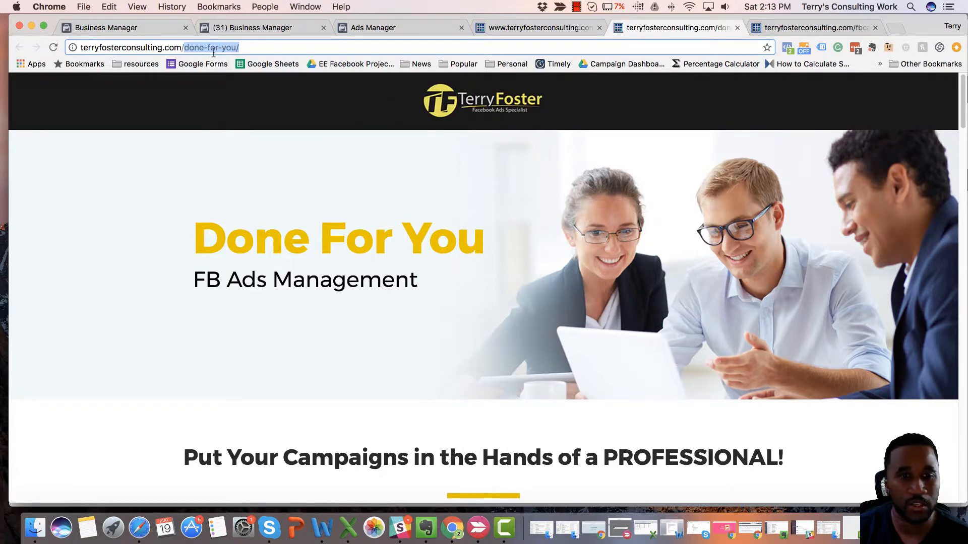
Return to the Custom Conversions page in Ads Manager and start creating another custom conversion.
{"action": "scroll", "coordinate": [373, 201], "scroll_direction": "down", "scroll_amount": 10}
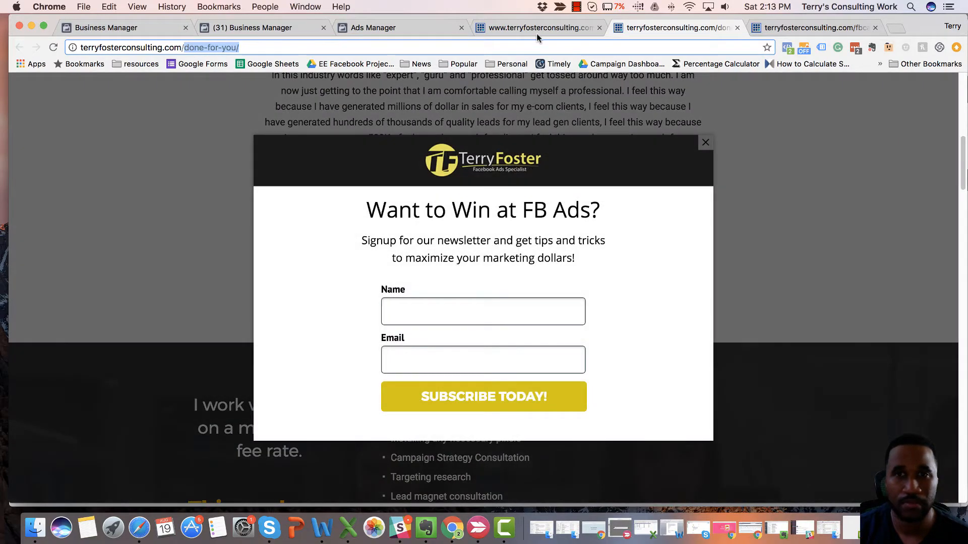
{"action": "left_click", "coordinate": [504, 30]}
{"action": "left_click", "coordinate": [395, 29]}
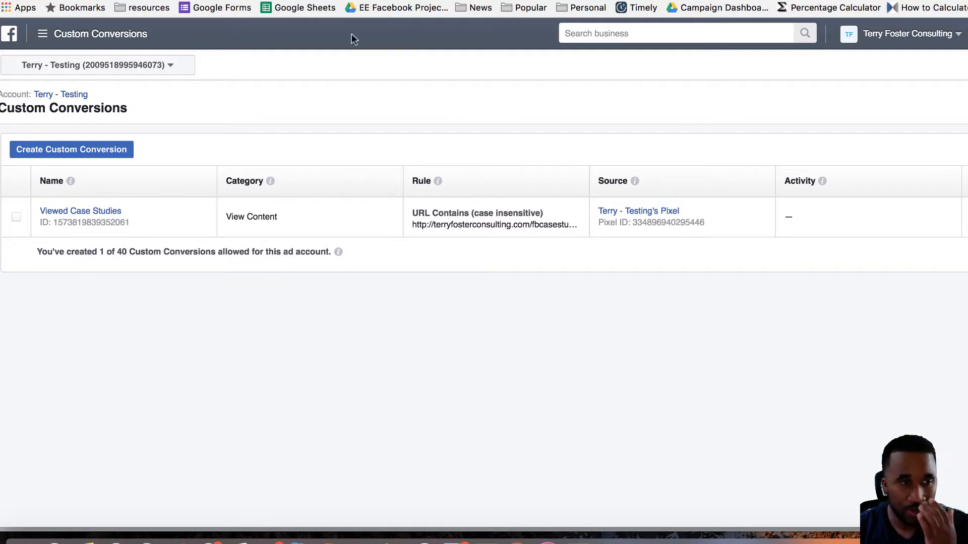
{"action": "left_click", "coordinate": [89, 151]}
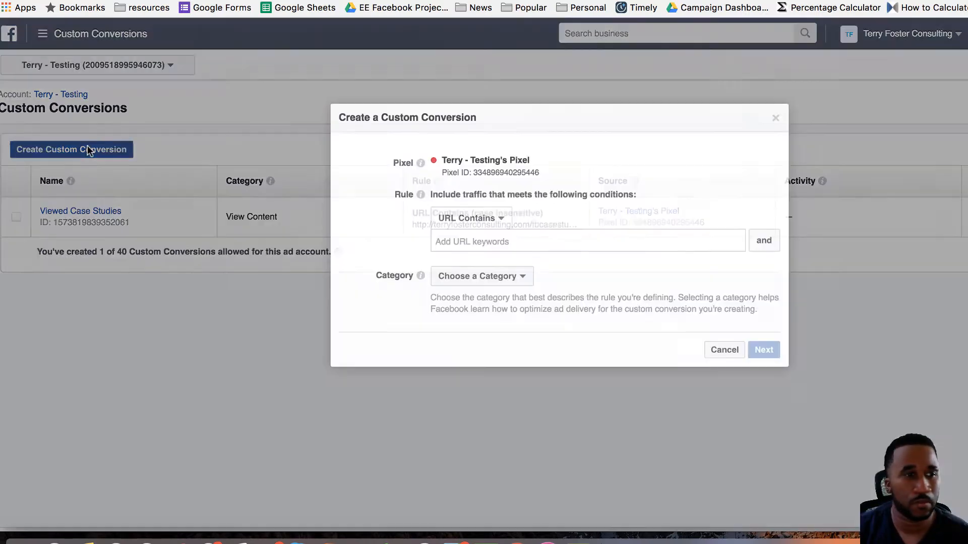
Paste done-for-you/ as the rule's URL keyword.
{"action": "left_click", "coordinate": [470, 238]}
{"action": "key", "text": "super+v"}
{"action": "key", "text": "Return"}
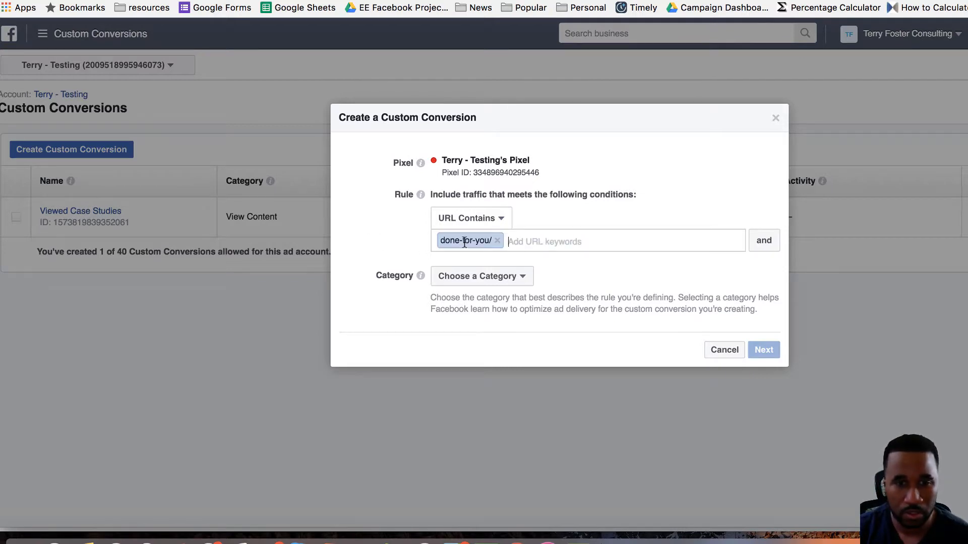
Set the conversion's category to Lead and continue to the naming stage.
{"action": "left_click", "coordinate": [496, 280]}
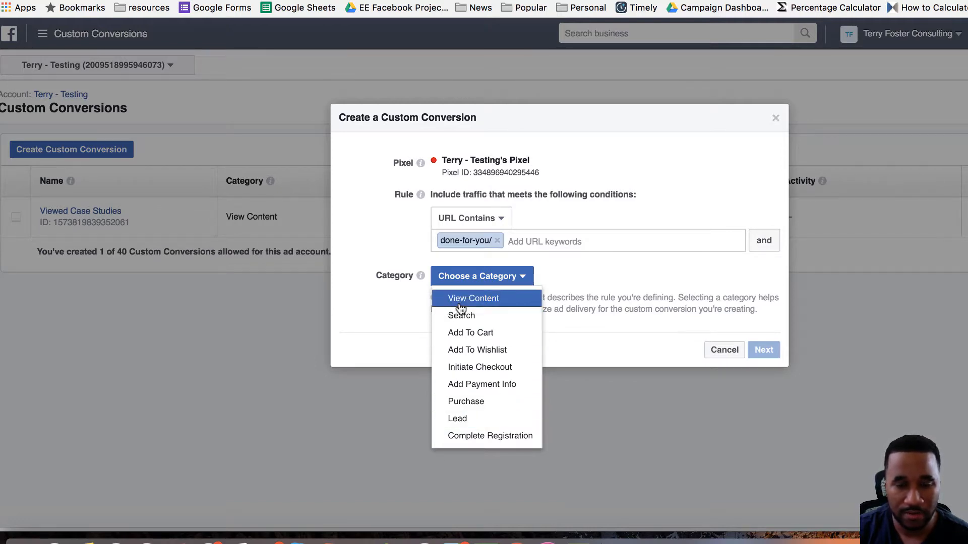
{"action": "left_click", "coordinate": [459, 419]}
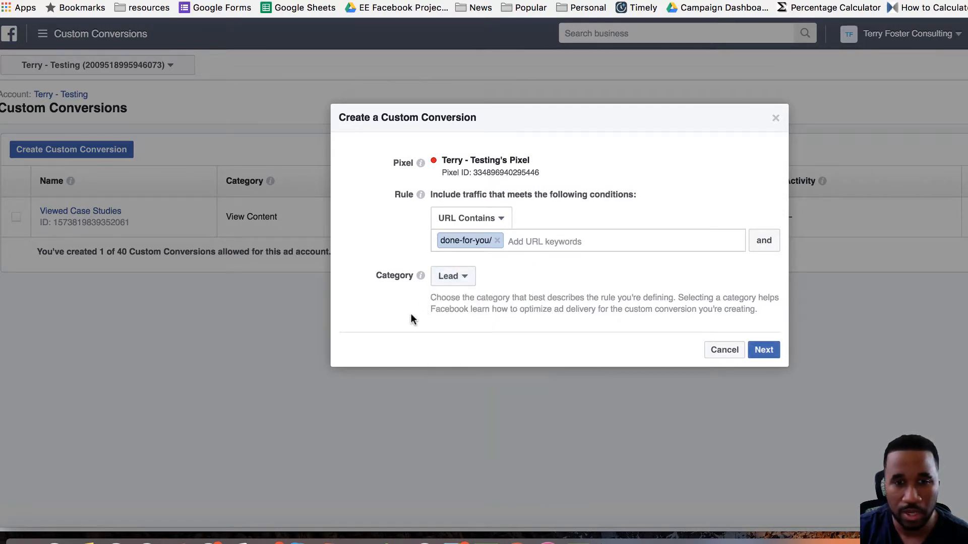
{"action": "left_click", "coordinate": [762, 354]}
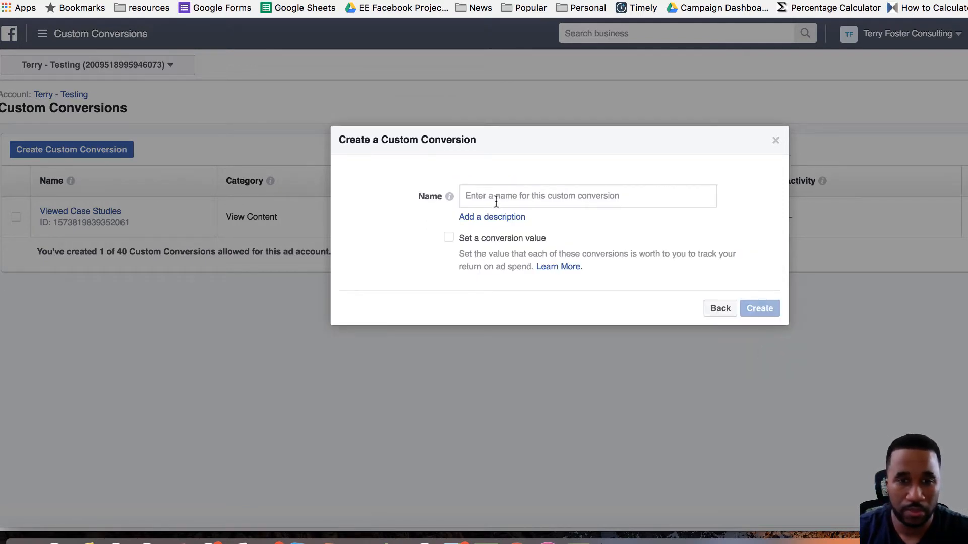
Name the custom conversion Viewed Done For You Page and create it.
{"action": "left_click", "coordinate": [495, 196]}
{"action": "type", "text": "Viewed Done For You Page"}
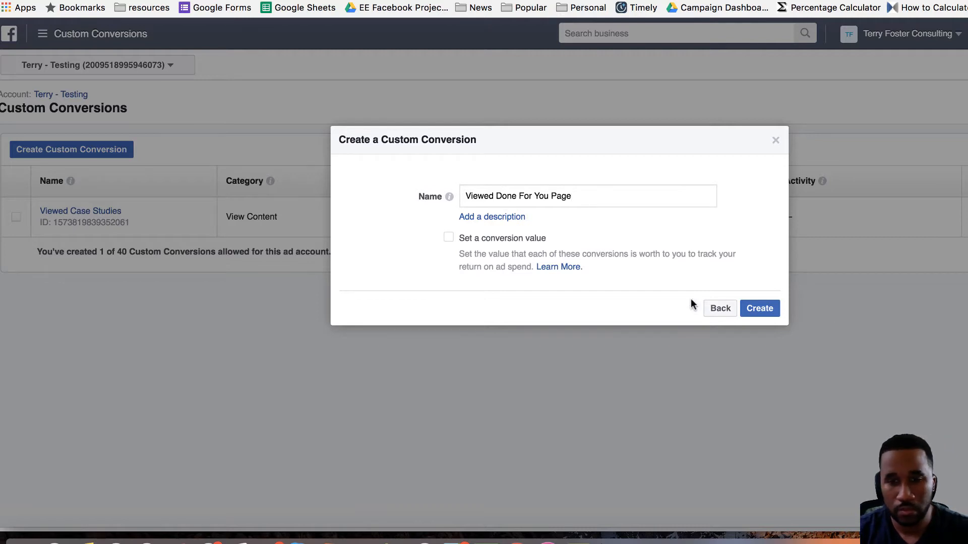
{"action": "left_click", "coordinate": [753, 312]}
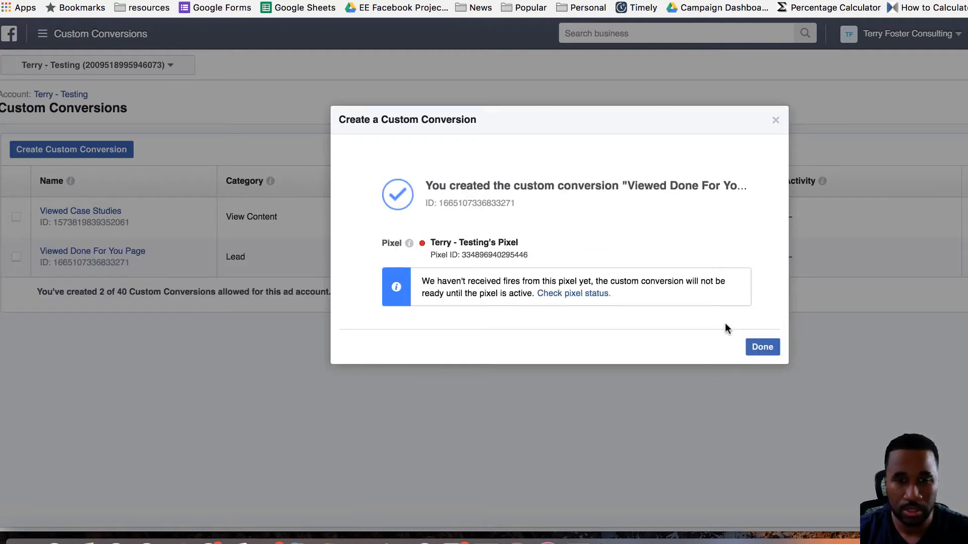
{"action": "left_click", "coordinate": [757, 349]}
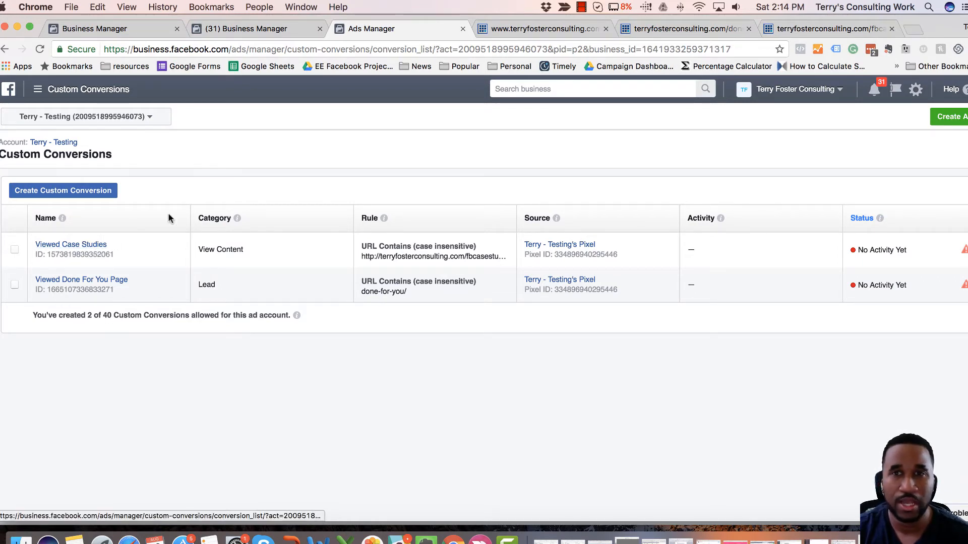
Close the Done For You and case studies page tabs, returning to the website homepage.
{"action": "left_click", "coordinate": [712, 29]}
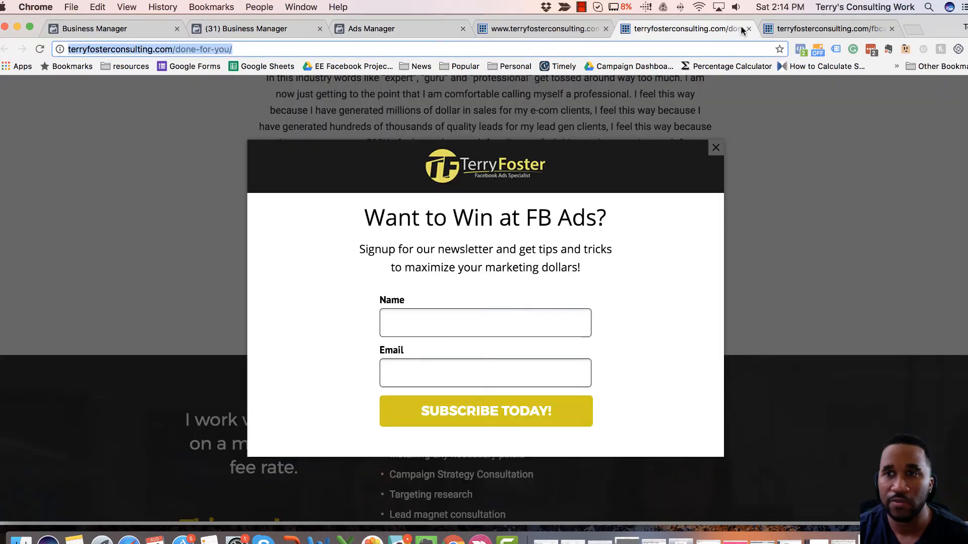
{"action": "left_click", "coordinate": [748, 29]}
{"action": "left_click", "coordinate": [748, 30]}
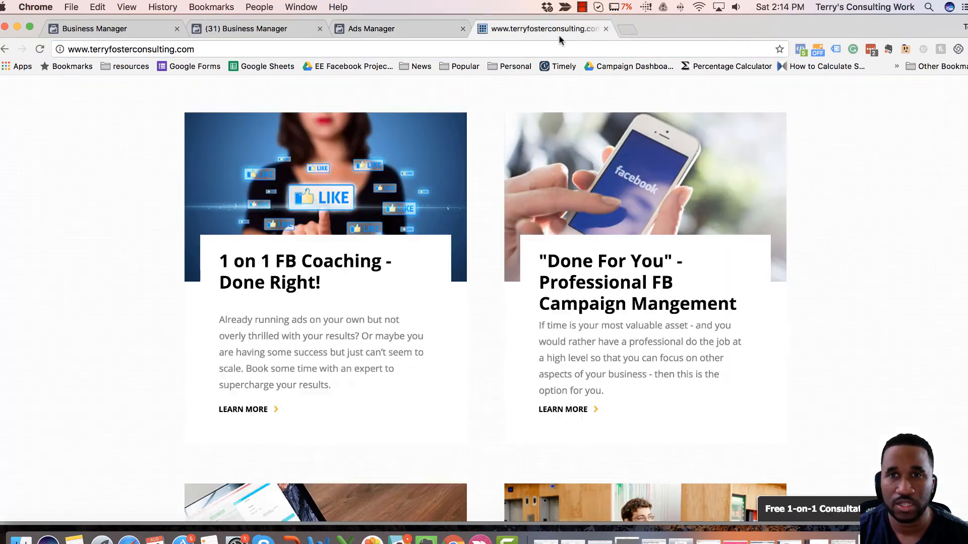
{"action": "scroll", "coordinate": [405, 283], "scroll_direction": "up", "scroll_amount": 10}
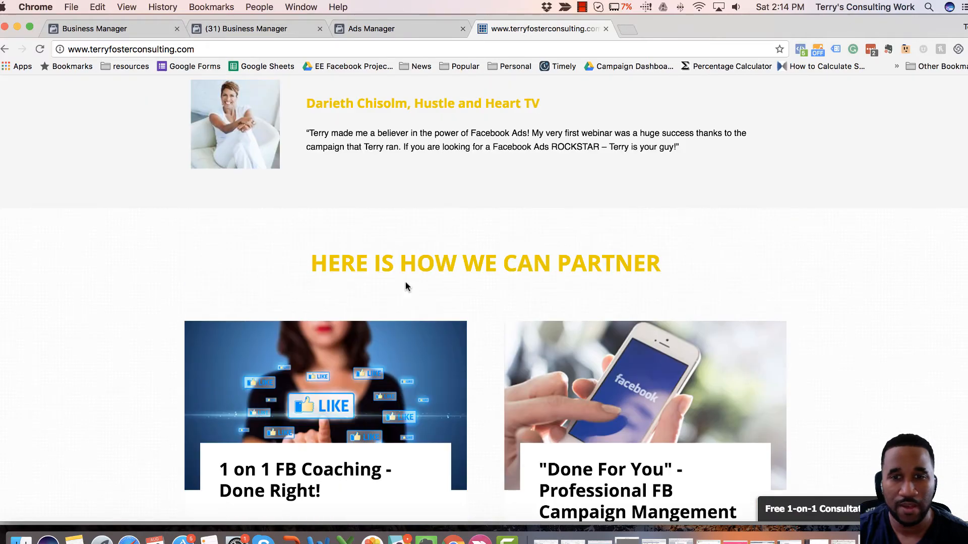
Scroll through the homepage to review the case studies button and the service offerings in the partnership section.
{"action": "scroll", "coordinate": [405, 286], "scroll_direction": "up", "scroll_amount": 5}
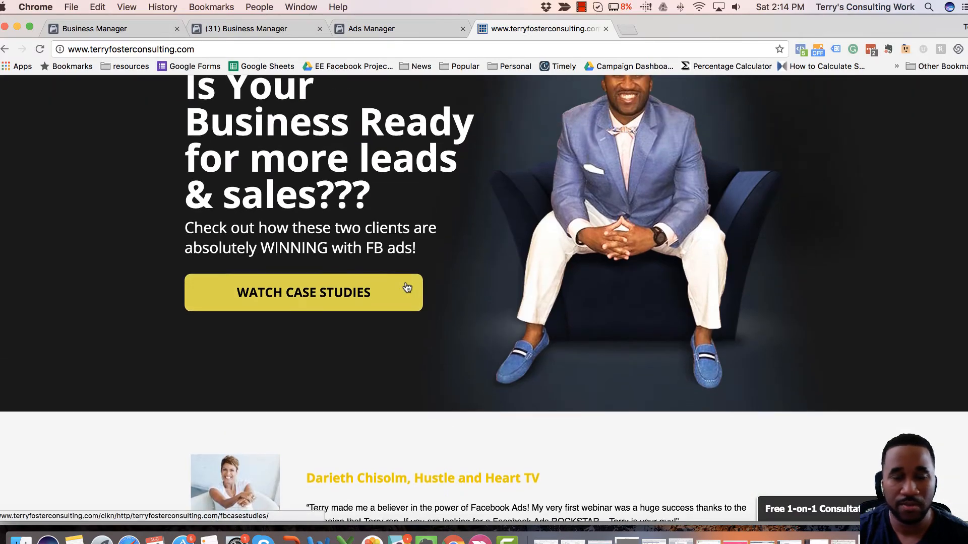
{"action": "scroll", "coordinate": [406, 287], "scroll_direction": "down", "scroll_amount": 2}
{"action": "scroll", "coordinate": [408, 286], "scroll_direction": "down", "scroll_amount": 1}
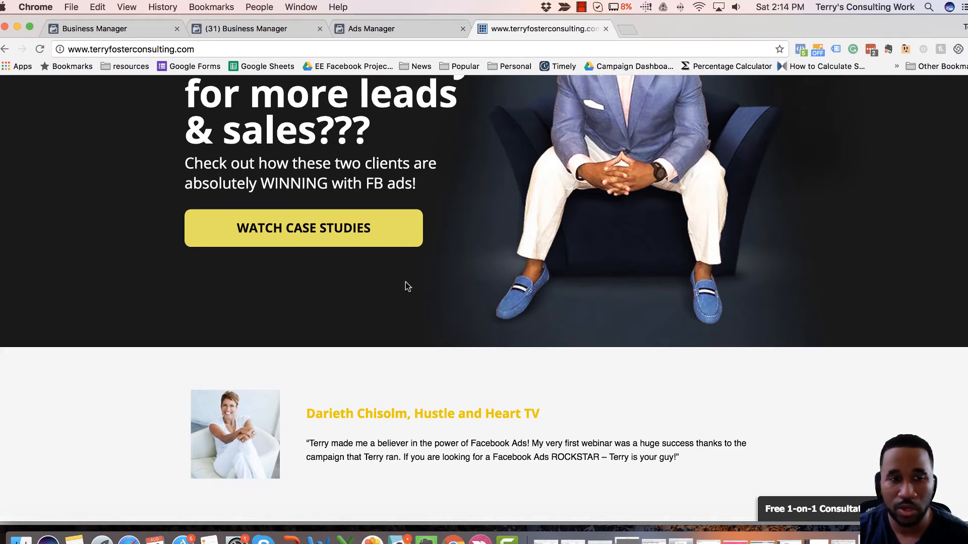
{"action": "scroll", "coordinate": [408, 286], "scroll_direction": "up", "scroll_amount": 3}
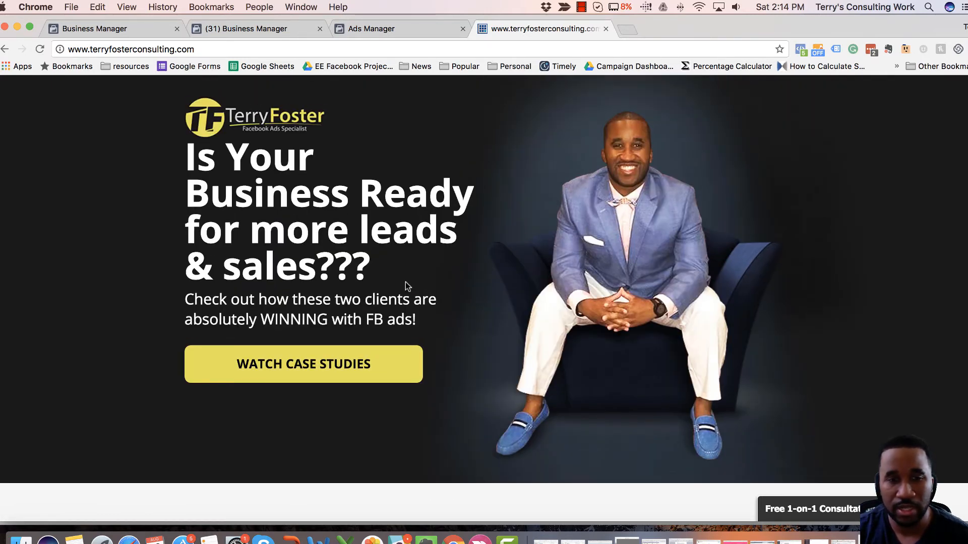
{"action": "scroll", "coordinate": [408, 286], "scroll_direction": "down", "scroll_amount": 5}
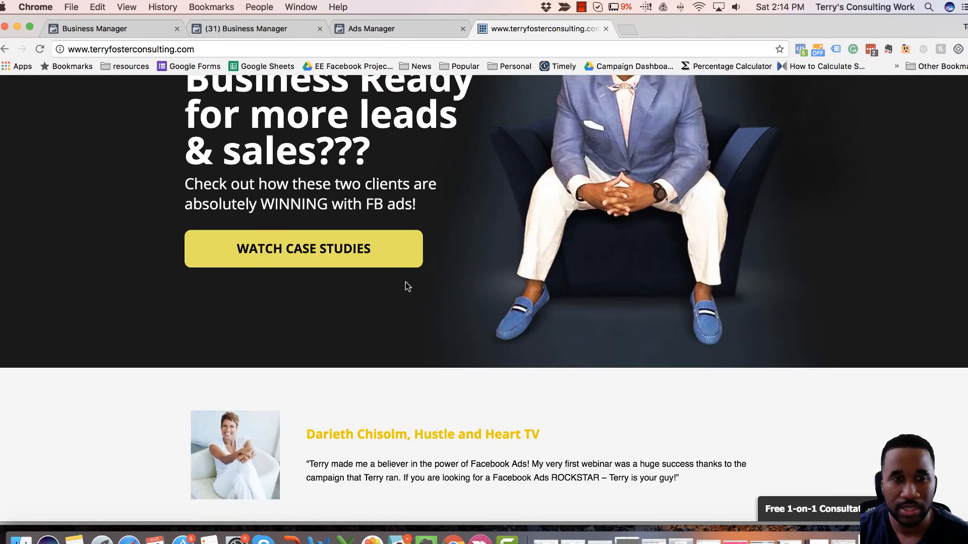
{"action": "scroll", "coordinate": [405, 283], "scroll_direction": "up", "scroll_amount": 5}
{"action": "scroll", "coordinate": [405, 292], "scroll_direction": "down", "scroll_amount": 5}
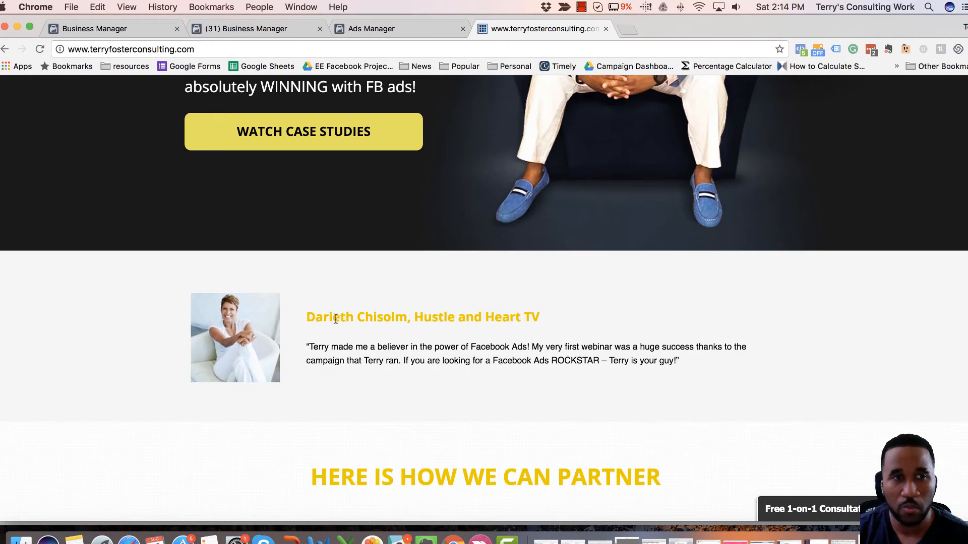
{"action": "scroll", "coordinate": [335, 317], "scroll_direction": "down", "scroll_amount": 5}
{"action": "scroll", "coordinate": [335, 318], "scroll_direction": "down", "scroll_amount": 6}
{"action": "scroll", "coordinate": [336, 321], "scroll_direction": "up", "scroll_amount": 2}
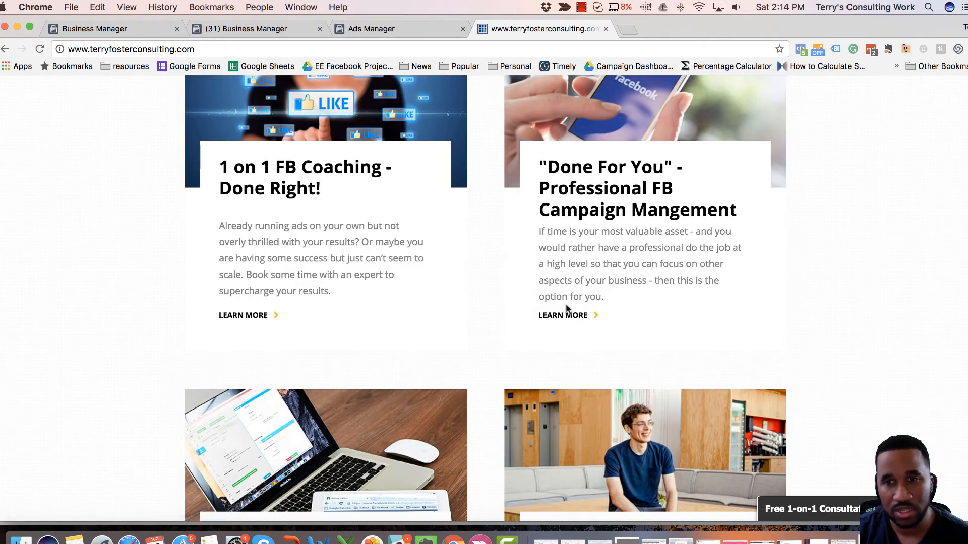
{"action": "scroll", "coordinate": [566, 309], "scroll_direction": "down", "scroll_amount": 1}
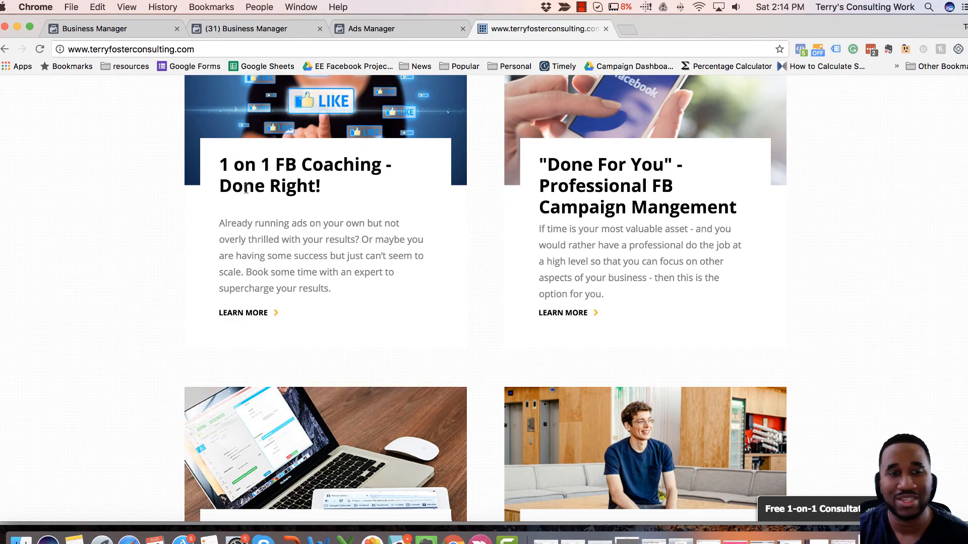
{"action": "scroll", "coordinate": [153, 324], "scroll_direction": "down", "scroll_amount": 5}
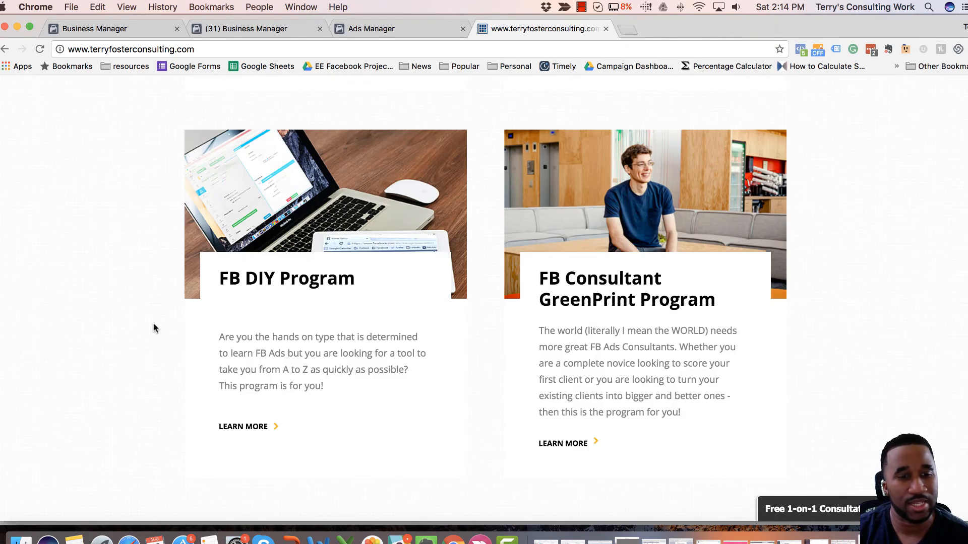
{"action": "scroll", "coordinate": [153, 323], "scroll_direction": "up", "scroll_amount": 7}
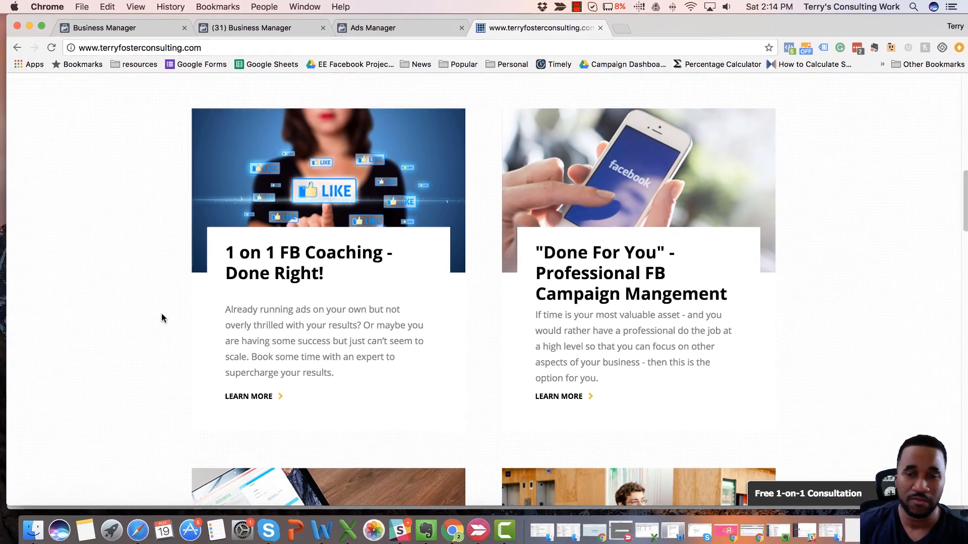